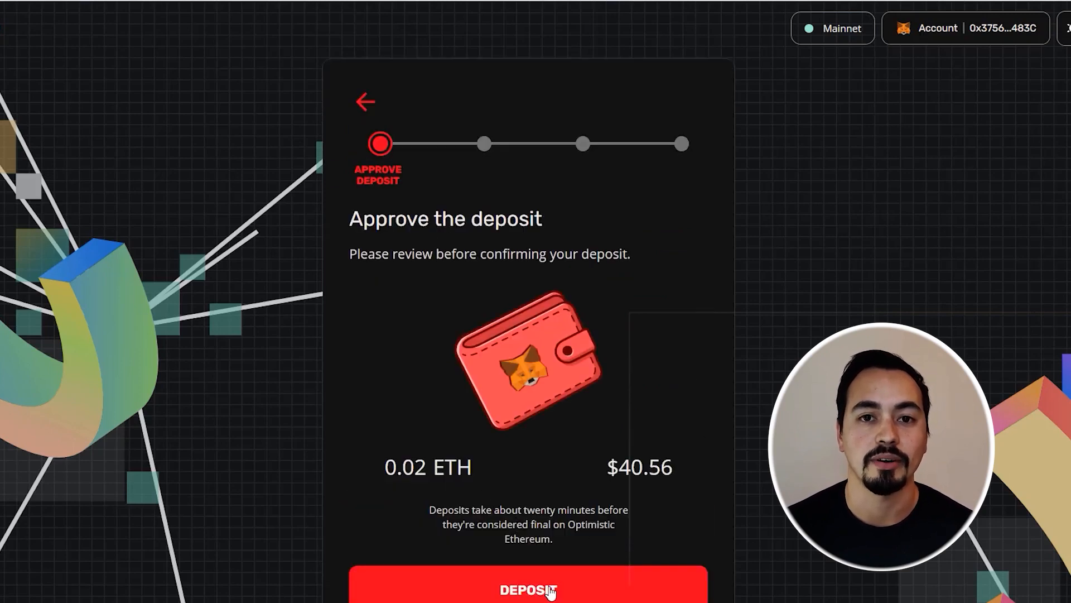
{"action": "left_click", "coordinate": [527, 588]}
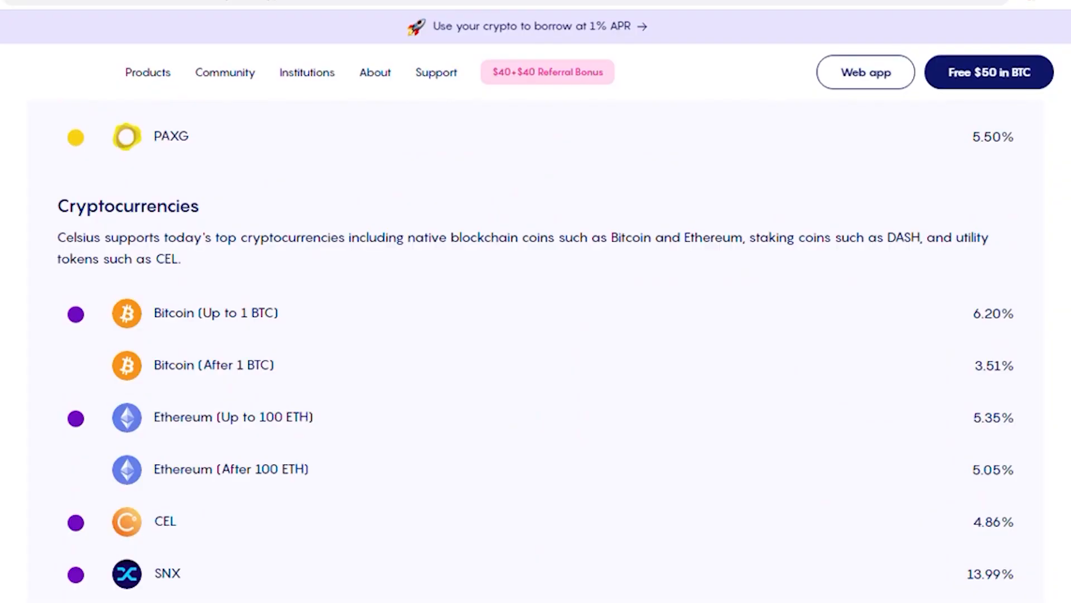
{"action": "scroll", "coordinate": [535, 351], "scroll_direction": "down", "scroll_amount": 3}
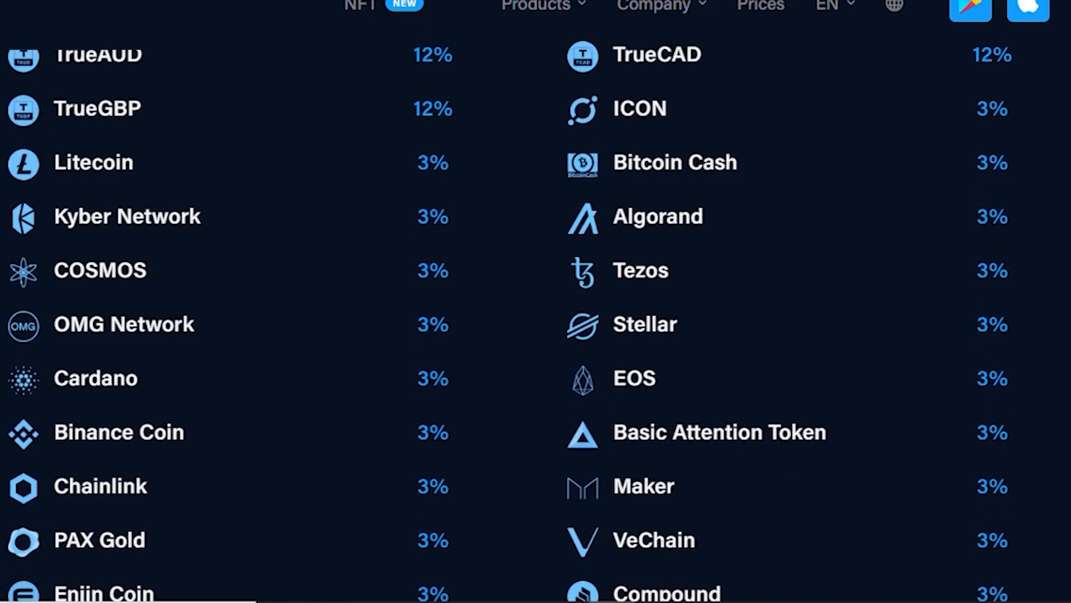
{"action": "scroll", "coordinate": [536, 318], "scroll_direction": "down", "scroll_amount": 4}
{"action": "scroll", "coordinate": [536, 318], "scroll_direction": "down", "scroll_amount": 2}
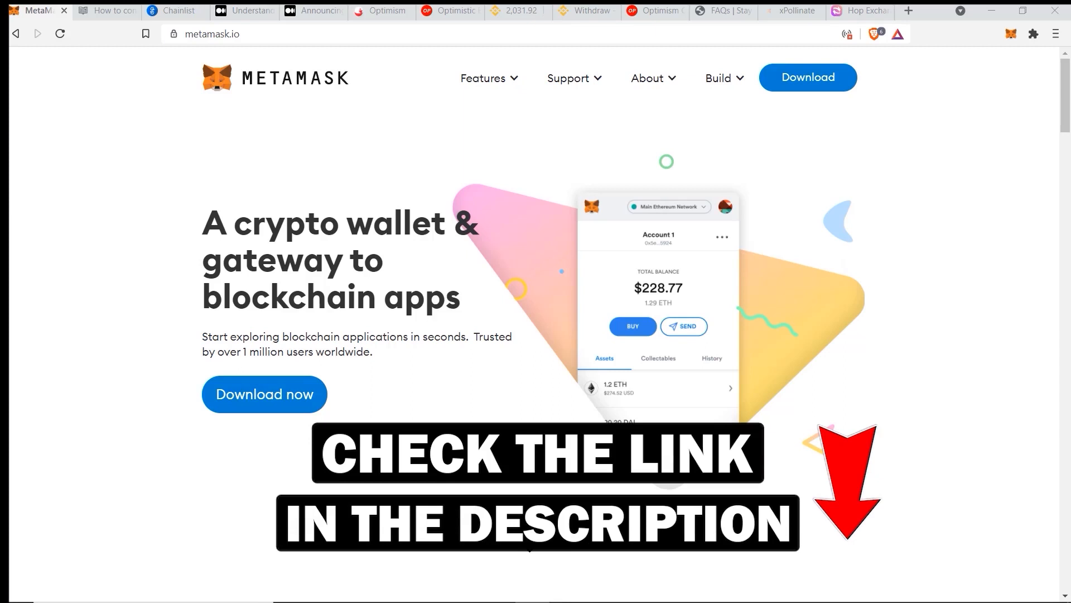
Open the MetaMask wallet in expanded view and place its tab directly after the metamask.io tab.
{"action": "left_click", "coordinate": [1010, 35]}
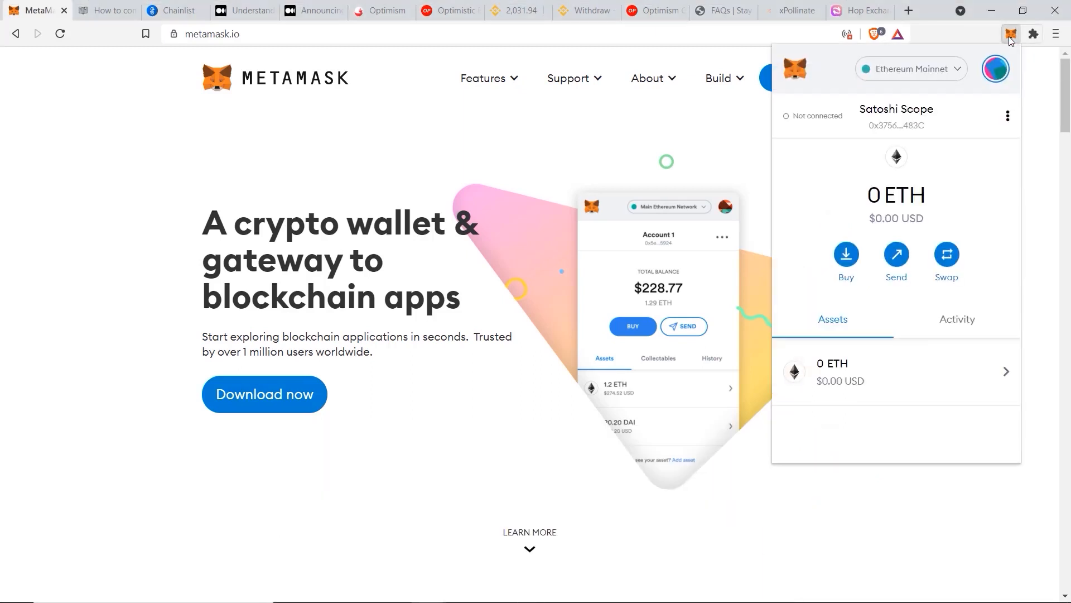
{"action": "left_click", "coordinate": [1007, 117]}
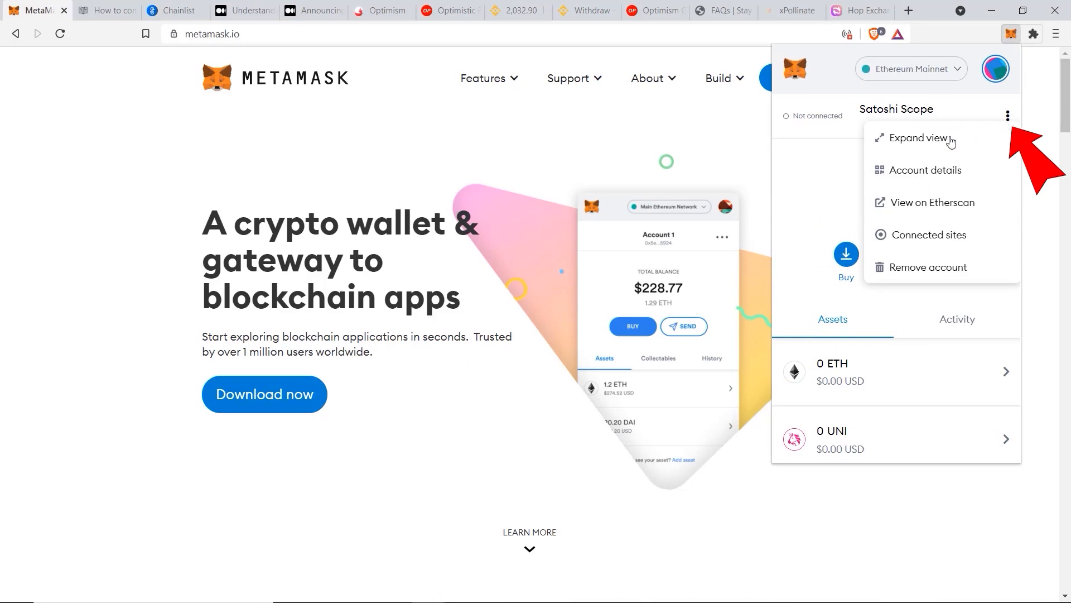
{"action": "left_click", "coordinate": [887, 138]}
{"action": "left_click_drag", "start_coordinate": [871, 15], "coordinate": [100, 11]}
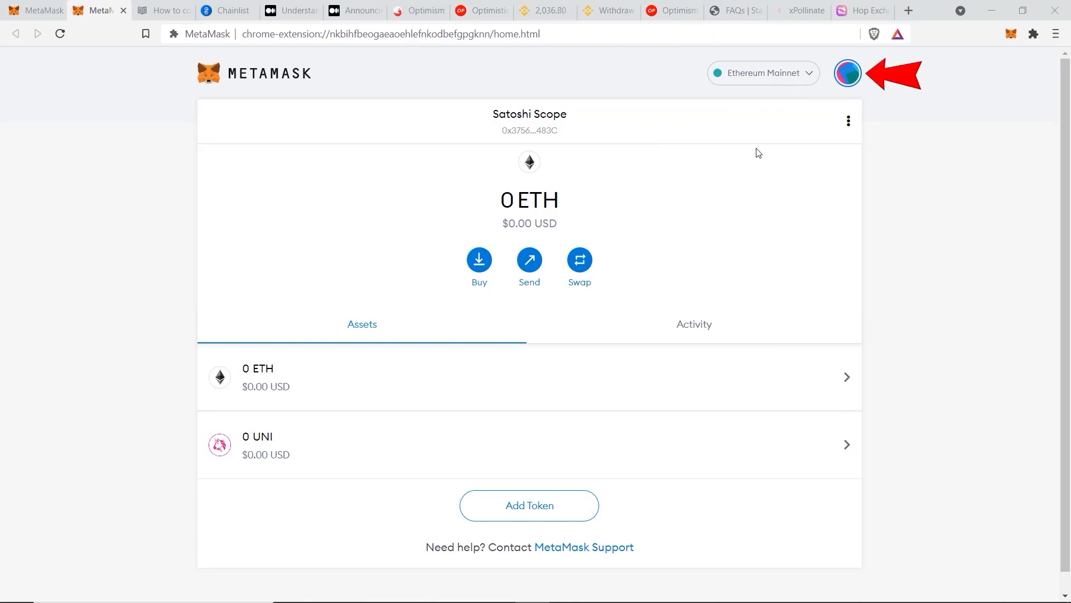
View MetaMask's form for creating a new account and its form for importing an account by private key.
{"action": "left_click", "coordinate": [855, 81]}
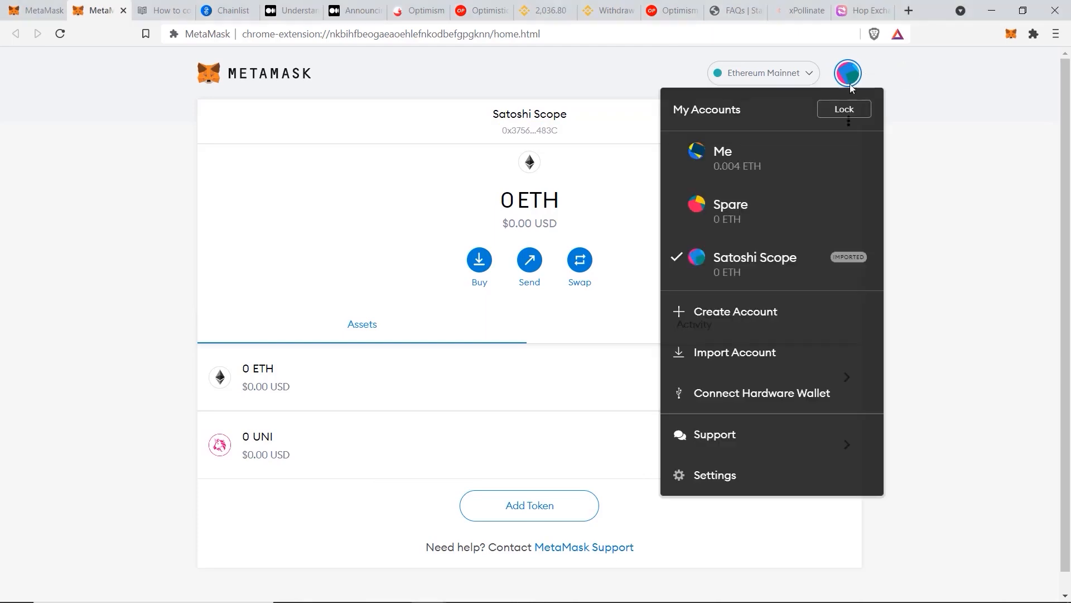
{"action": "left_click", "coordinate": [741, 317]}
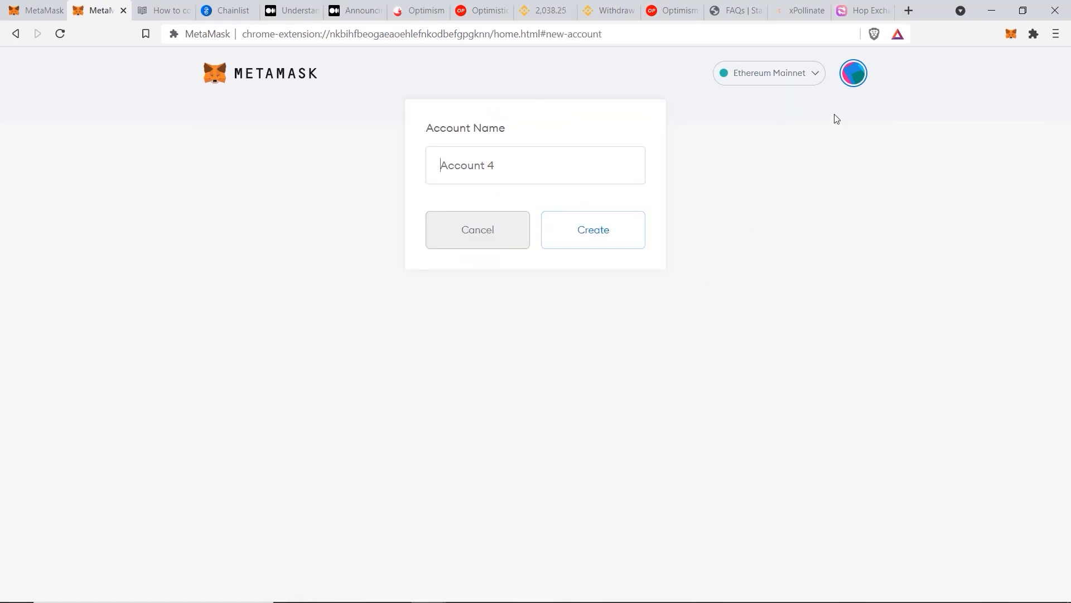
{"action": "left_click", "coordinate": [857, 79]}
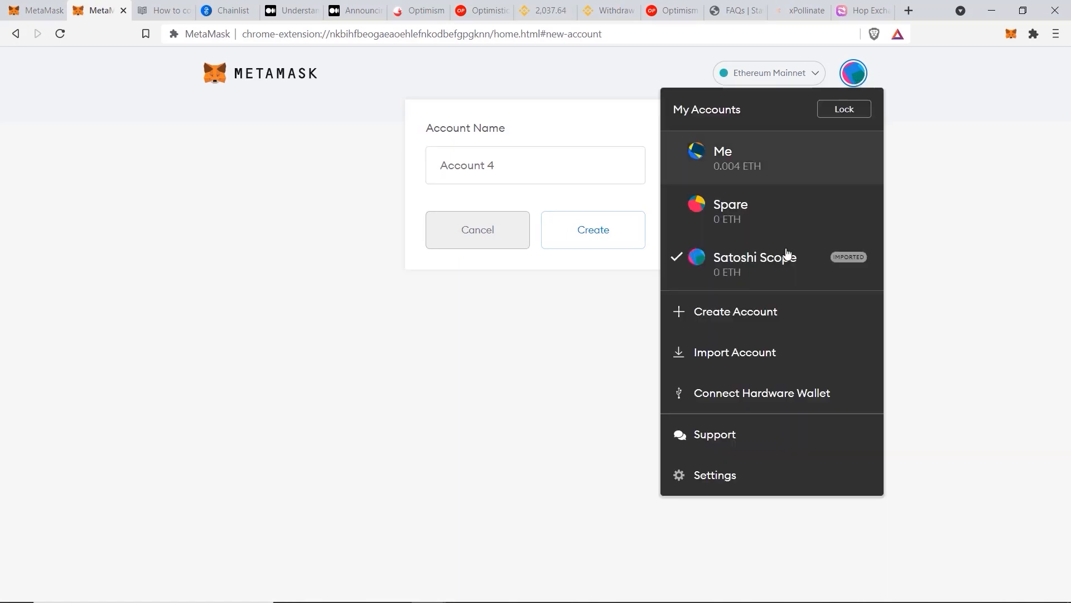
{"action": "left_click", "coordinate": [758, 358]}
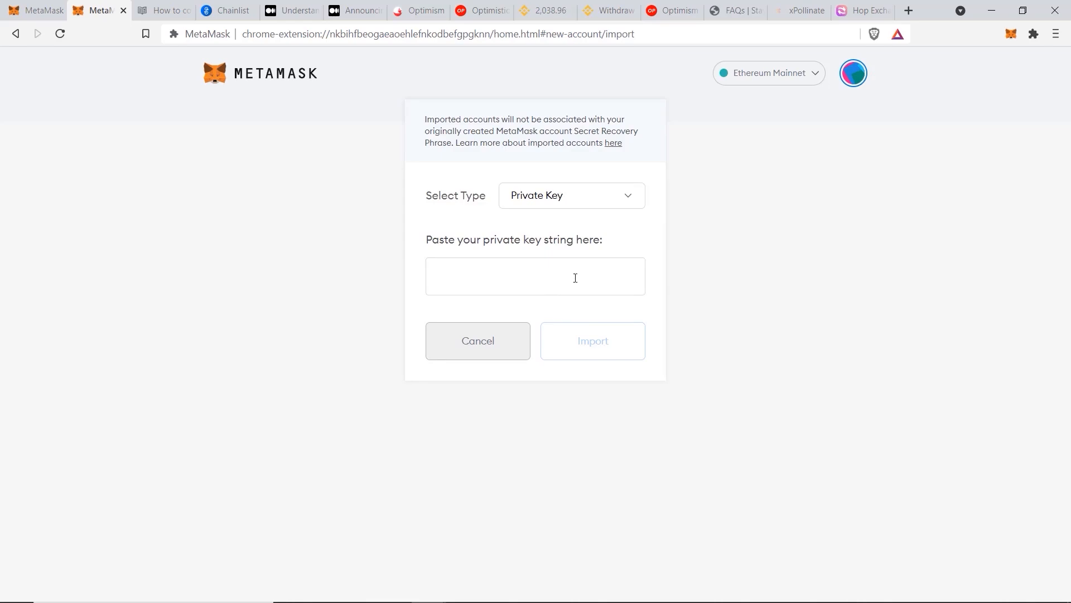
View the Ledger and Trezor options for connecting a hardware wallet, and return to the wallet's home view.
{"action": "left_click", "coordinate": [852, 84]}
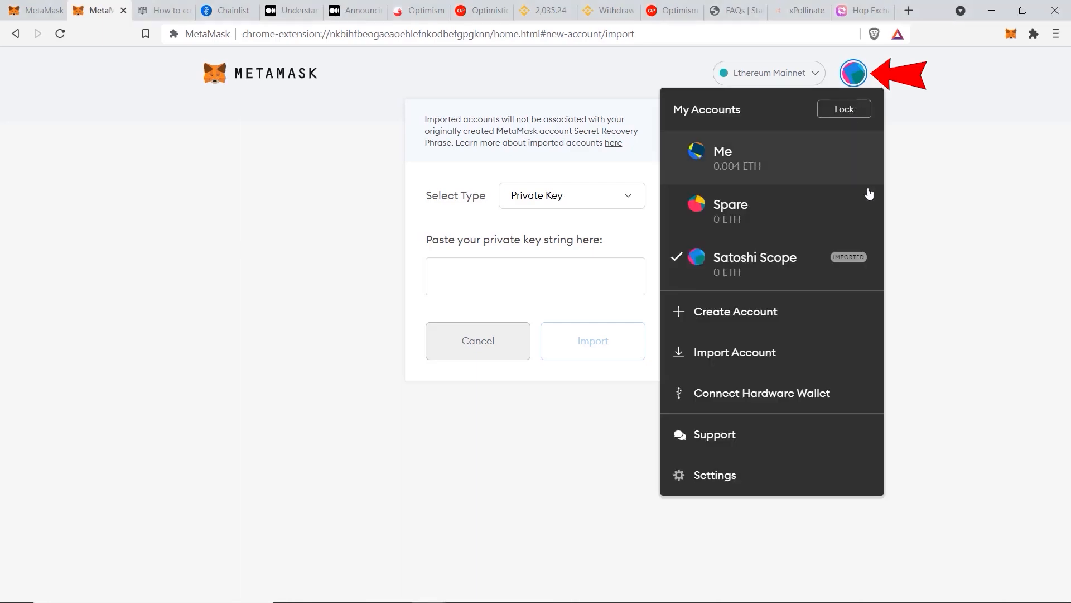
{"action": "left_click", "coordinate": [779, 404]}
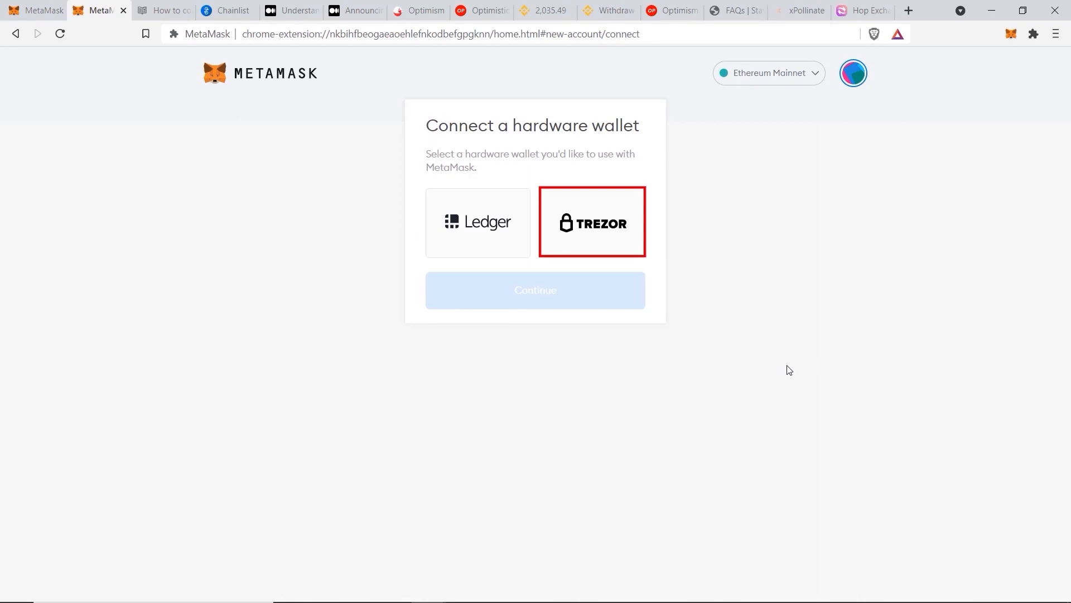
{"action": "left_click", "coordinate": [503, 238]}
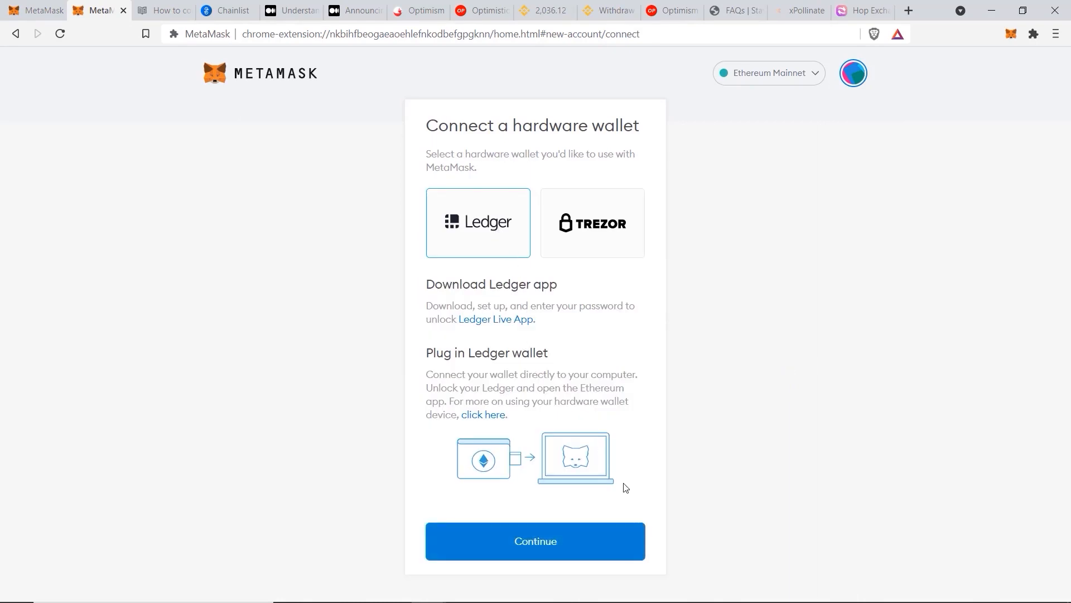
{"action": "left_click", "coordinate": [590, 230]}
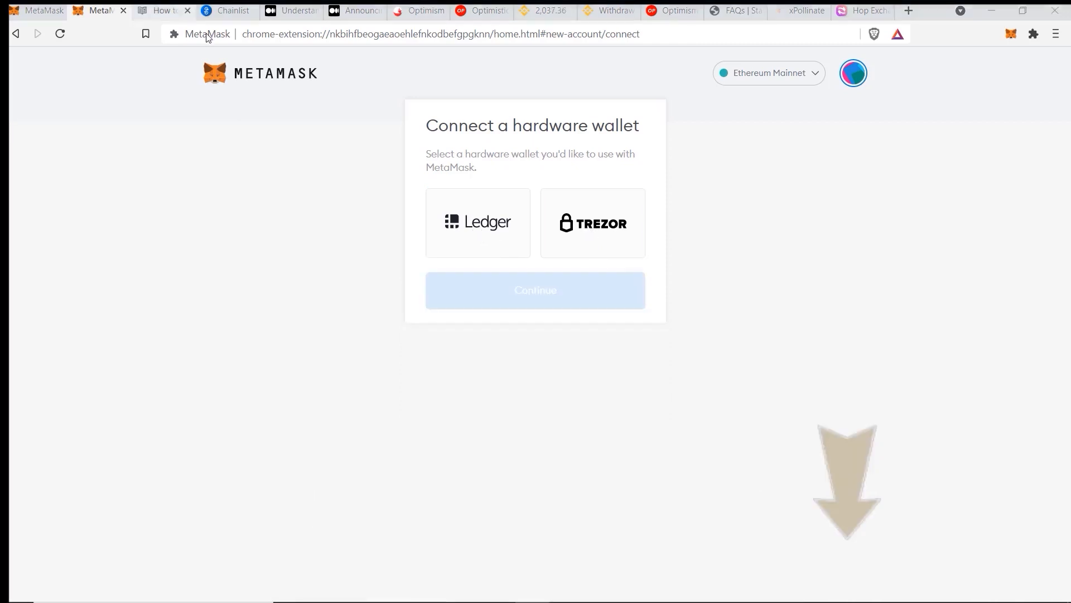
{"action": "left_click", "coordinate": [219, 71]}
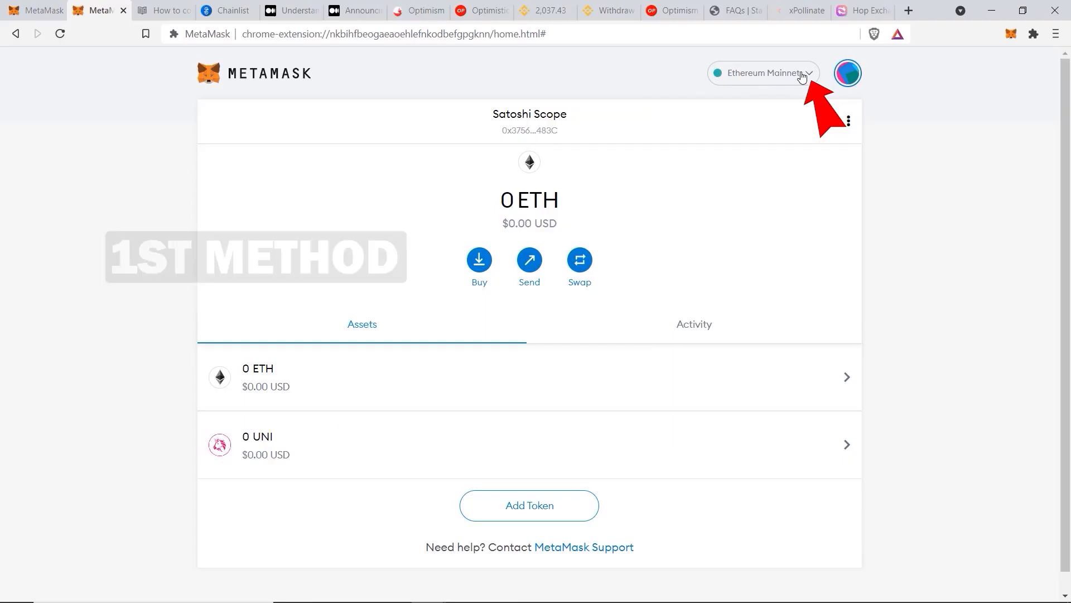
{"action": "left_click", "coordinate": [802, 78]}
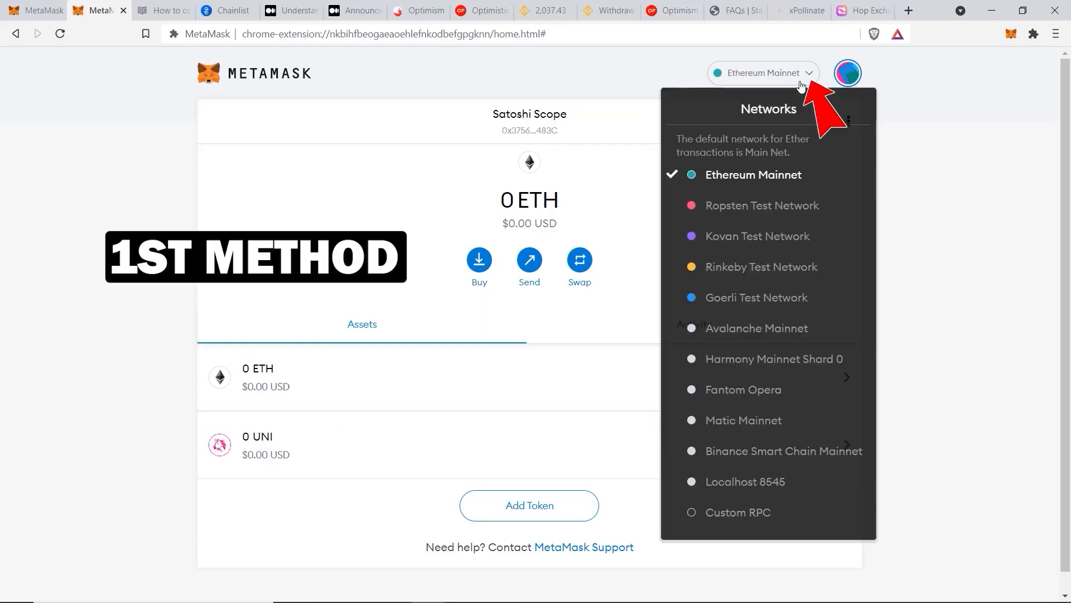
{"action": "left_click", "coordinate": [747, 514]}
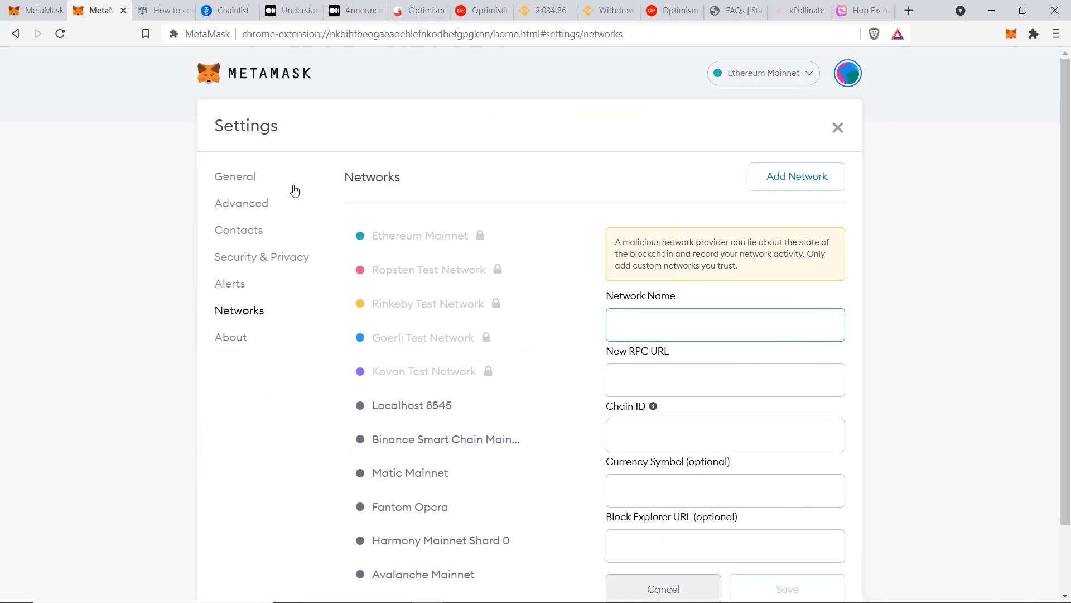
{"action": "left_click", "coordinate": [165, 9]}
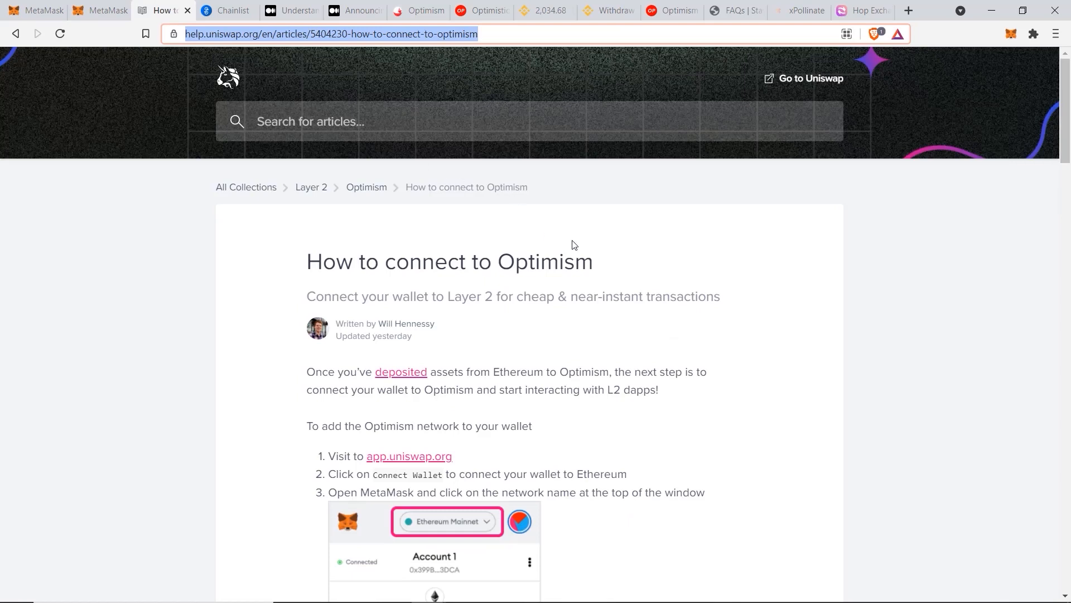
{"action": "scroll", "coordinate": [574, 245], "scroll_direction": "down", "scroll_amount": 15}
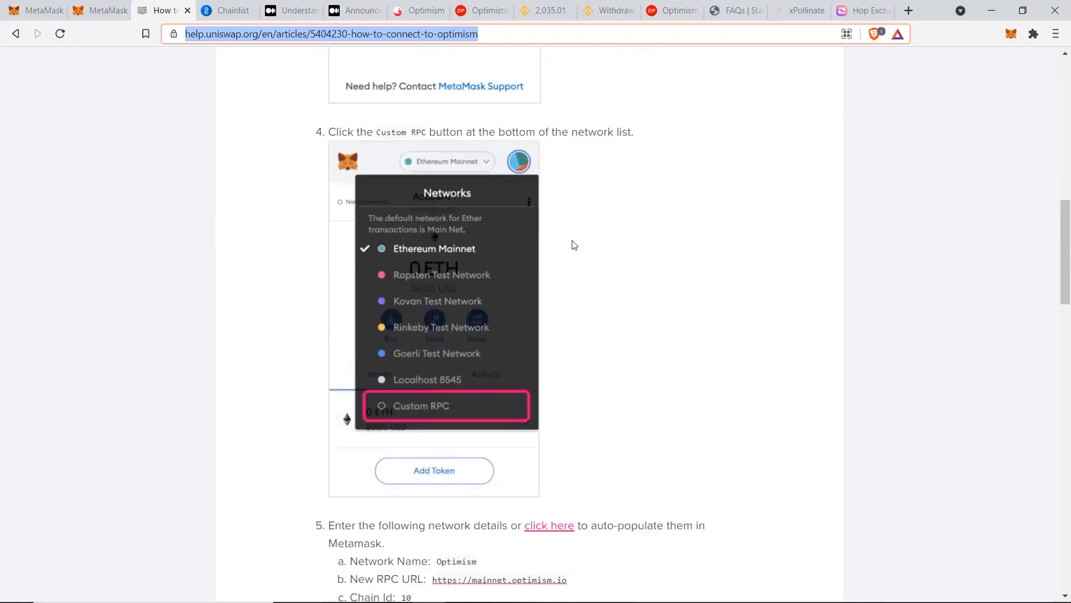
{"action": "scroll", "coordinate": [574, 245], "scroll_direction": "down", "scroll_amount": 3}
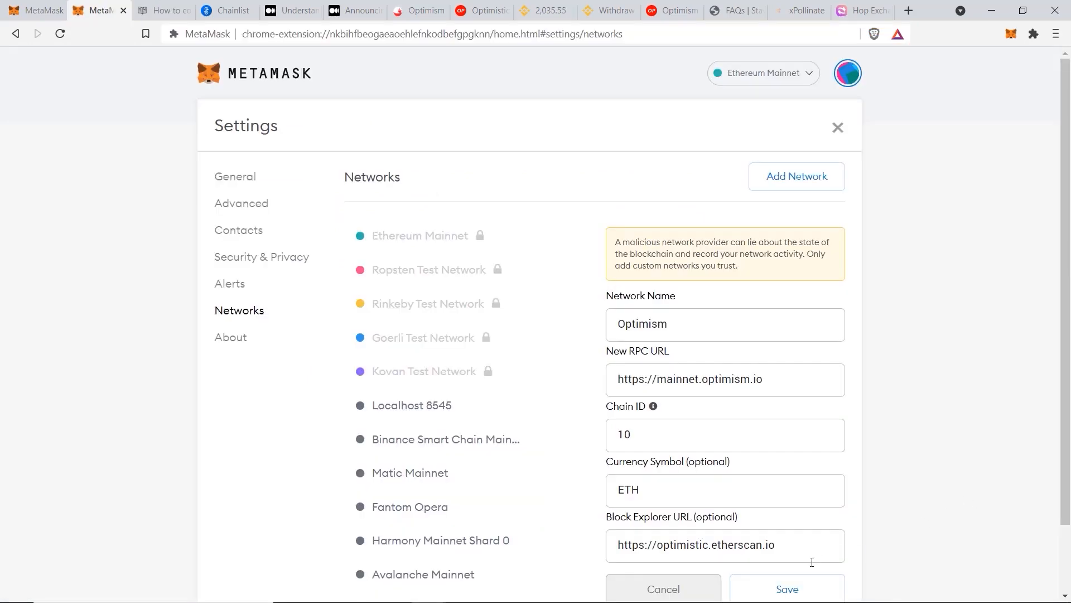
{"action": "left_click", "coordinate": [792, 587]}
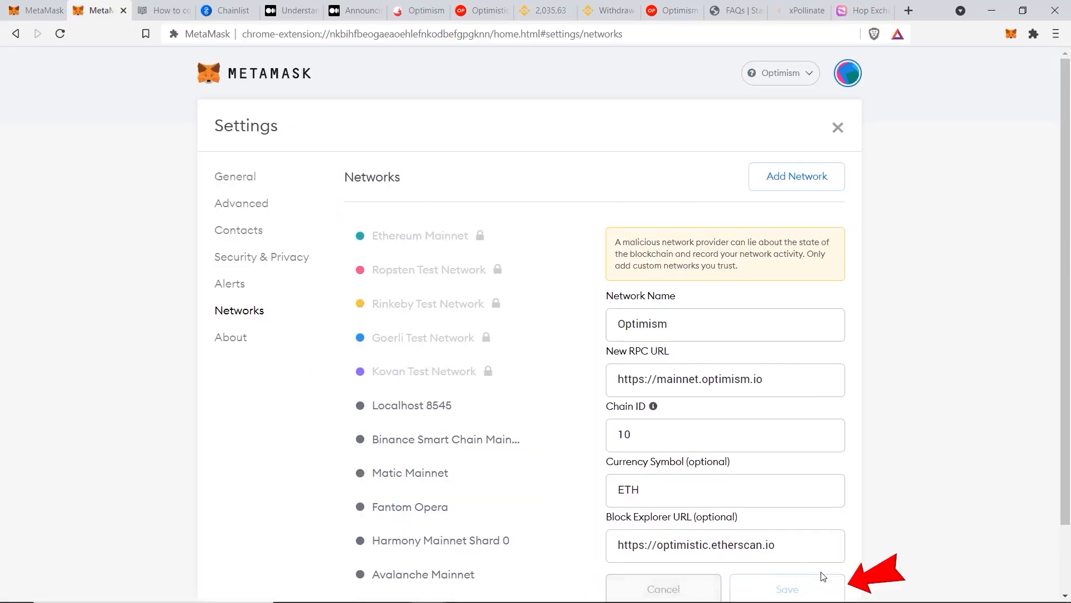
{"action": "left_click", "coordinate": [282, 82]}
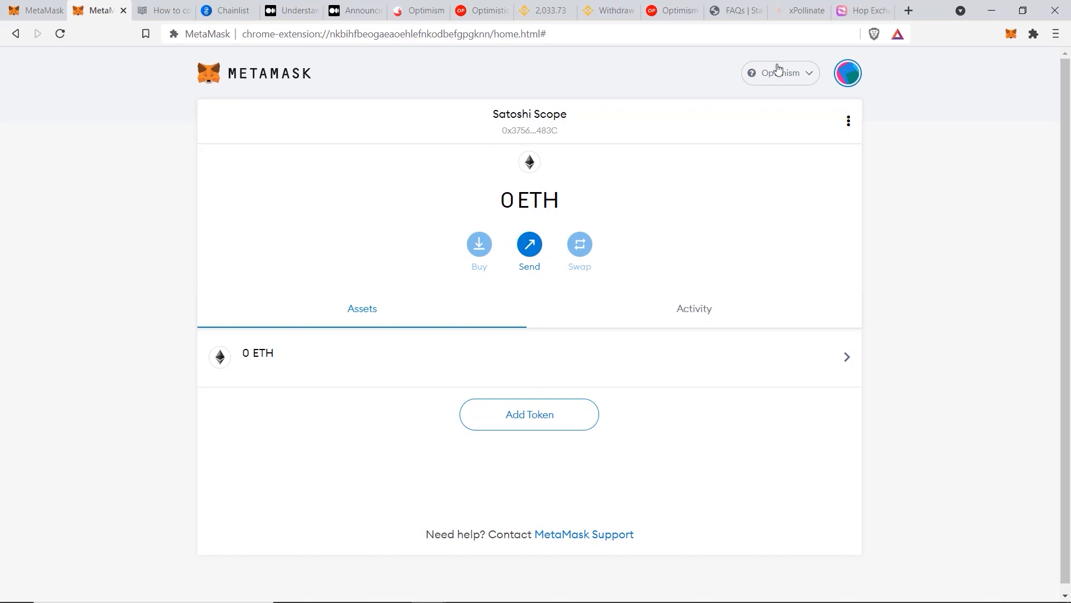
Delete the custom Optimism network from MetaMask's network settings.
{"action": "left_click", "coordinate": [803, 72]}
{"action": "left_click", "coordinate": [729, 543]}
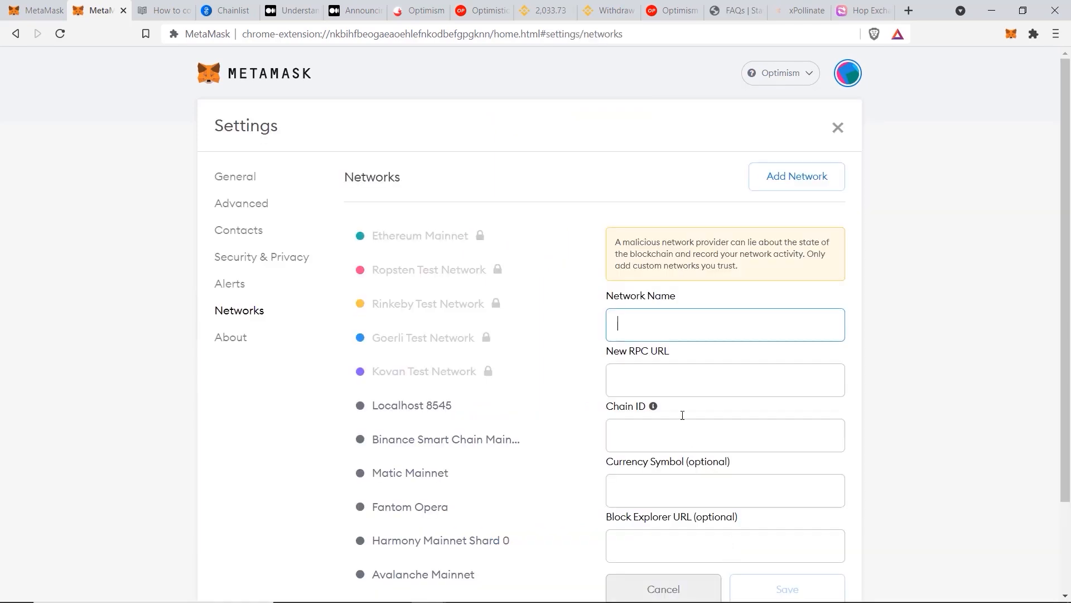
{"action": "scroll", "coordinate": [410, 379], "scroll_direction": "down", "scroll_amount": 2}
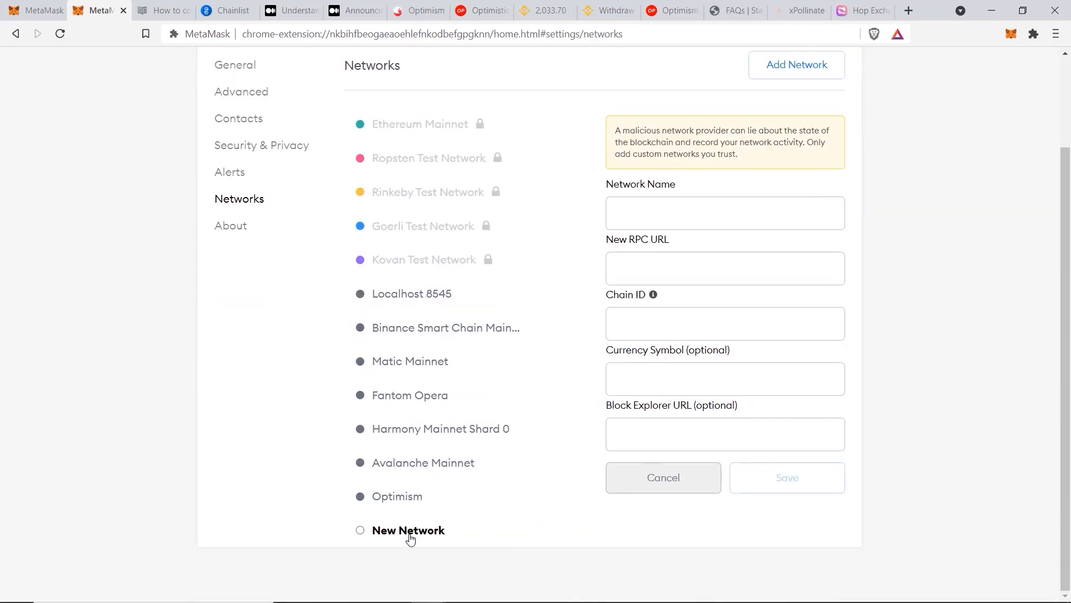
{"action": "left_click", "coordinate": [409, 496]}
{"action": "left_click", "coordinate": [637, 587]}
{"action": "left_click", "coordinate": [578, 278]}
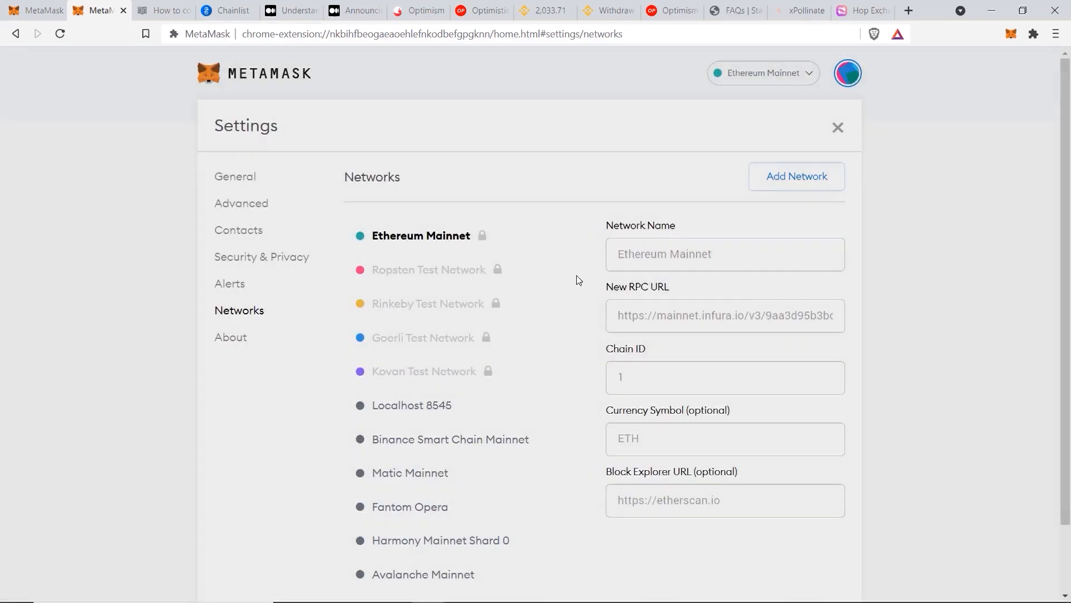
Switch to Chainlist, search its networks for "optimis", and connect the wallet from the chain ID 10 network.
{"action": "left_click", "coordinate": [224, 10]}
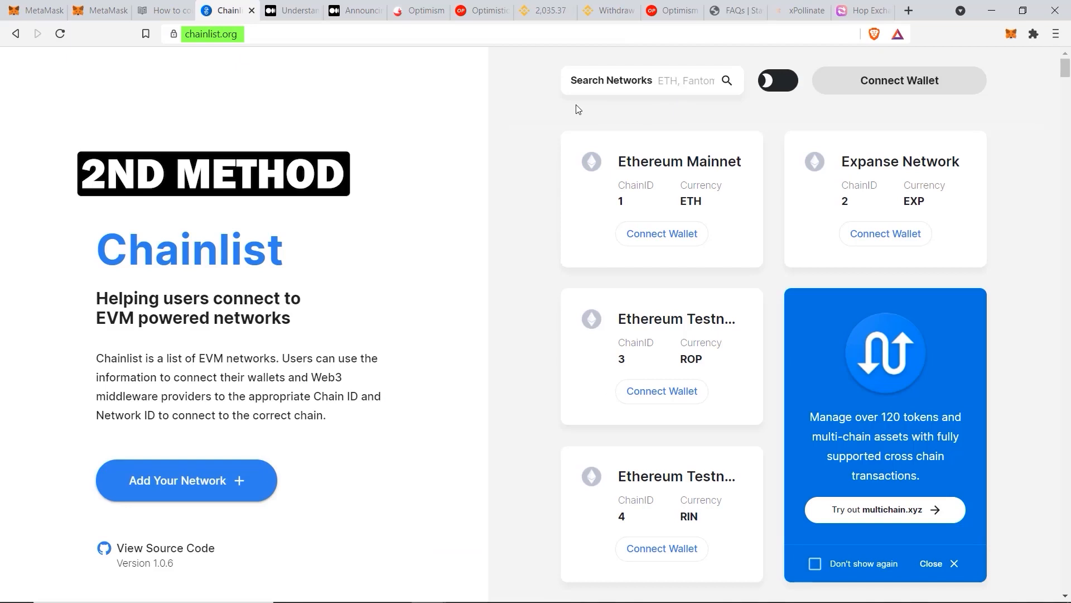
{"action": "left_click", "coordinate": [676, 88]}
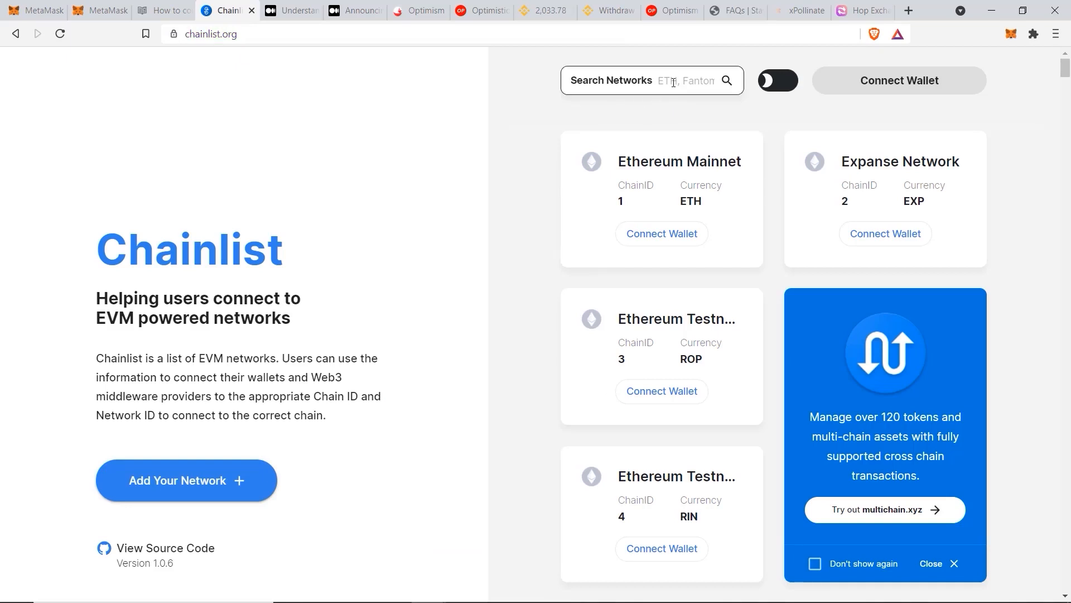
{"action": "left_click", "coordinate": [673, 83]}
{"action": "type", "text": "optimis"}
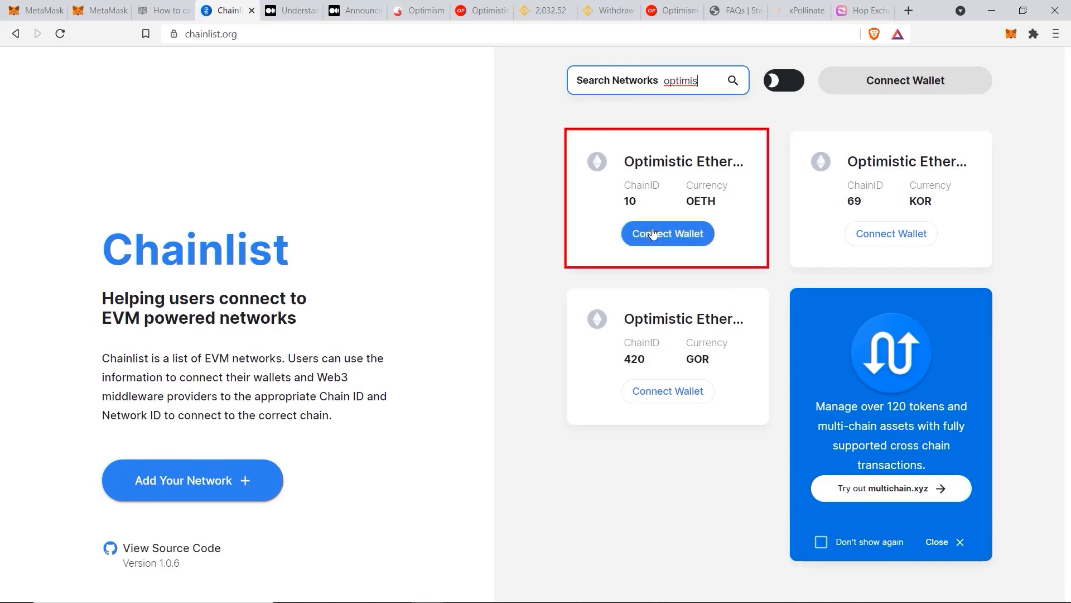
{"action": "left_click", "coordinate": [669, 234]}
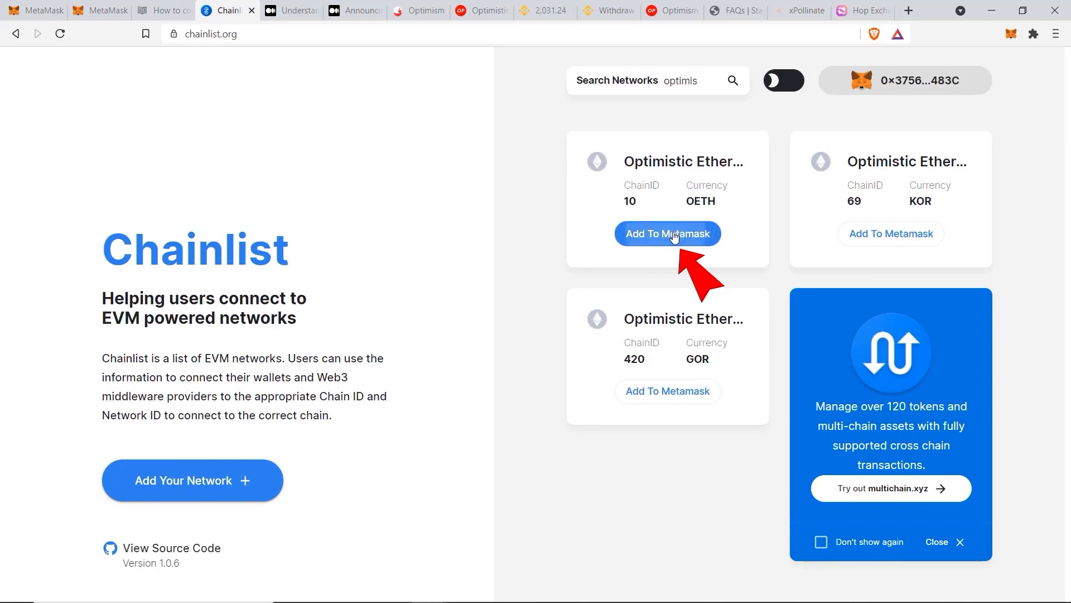
Add the chain ID 10 Optimistic Ethereum network to MetaMask after reviewing its details, switch to it, and return to MetaMask's home view.
{"action": "left_click", "coordinate": [659, 239]}
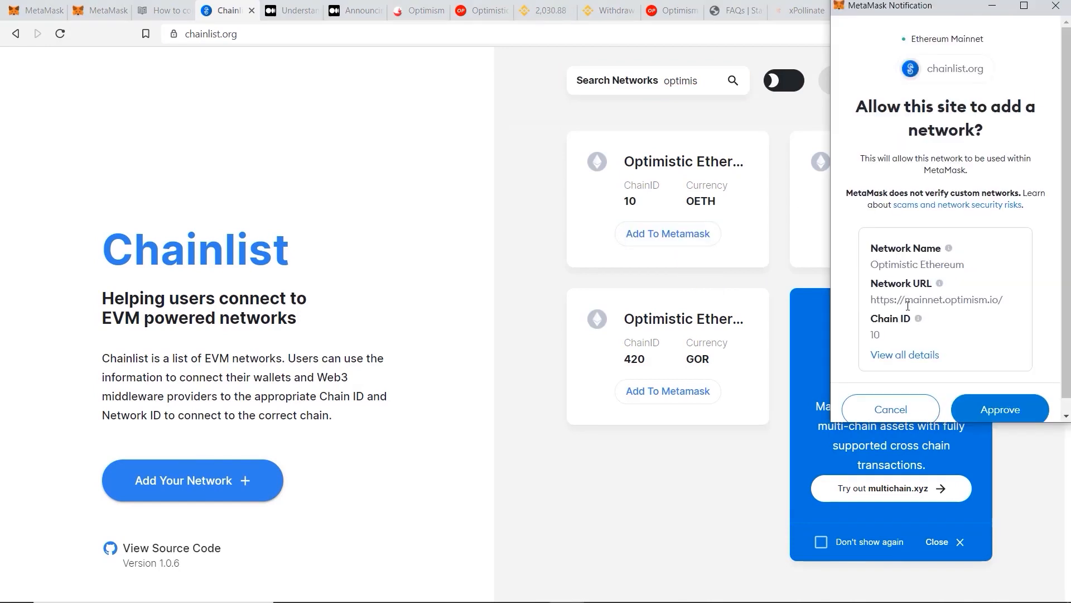
{"action": "left_click", "coordinate": [914, 356]}
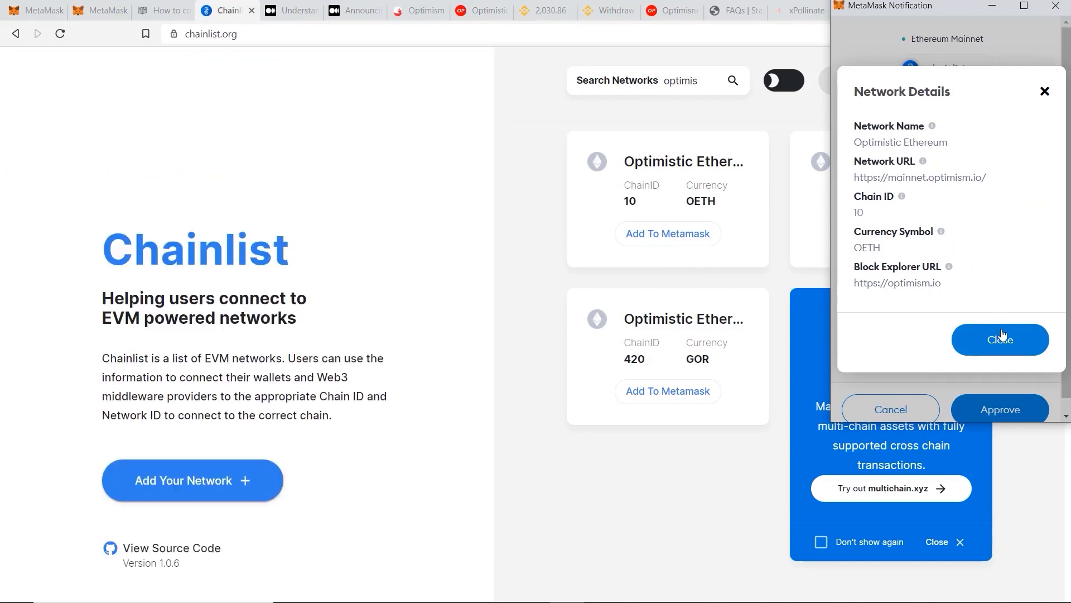
{"action": "left_click", "coordinate": [1000, 338]}
{"action": "left_click", "coordinate": [1005, 412]}
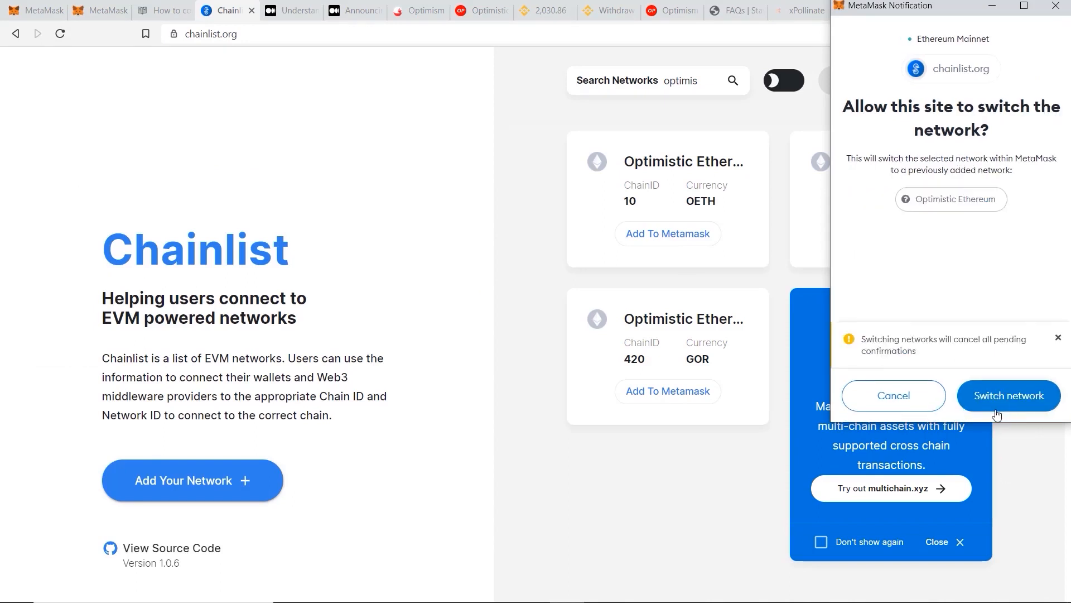
{"action": "left_click", "coordinate": [1002, 396]}
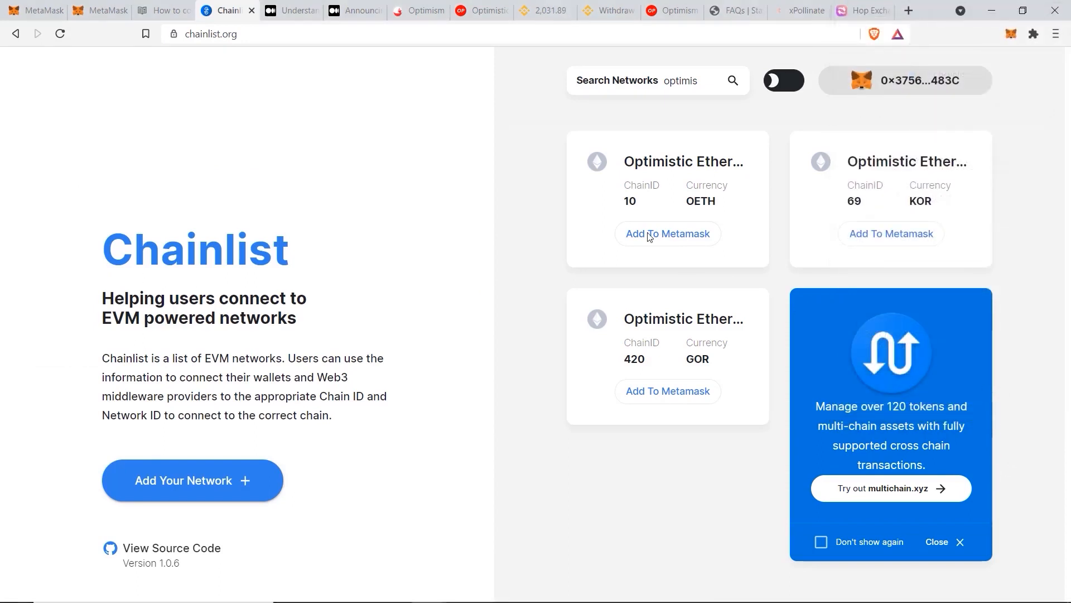
{"action": "left_click", "coordinate": [102, 10]}
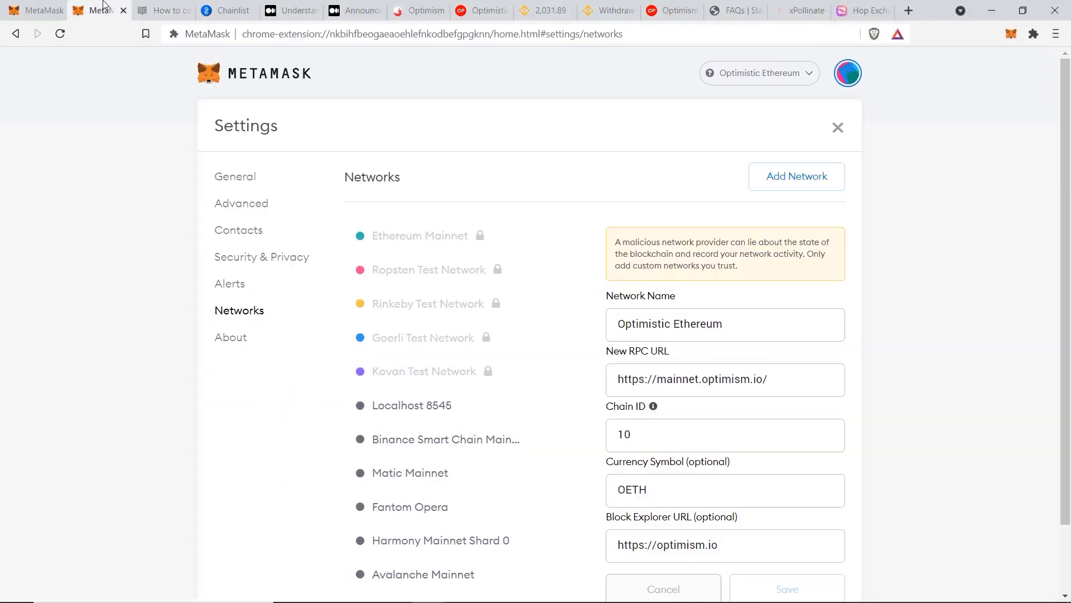
{"action": "left_click", "coordinate": [240, 74]}
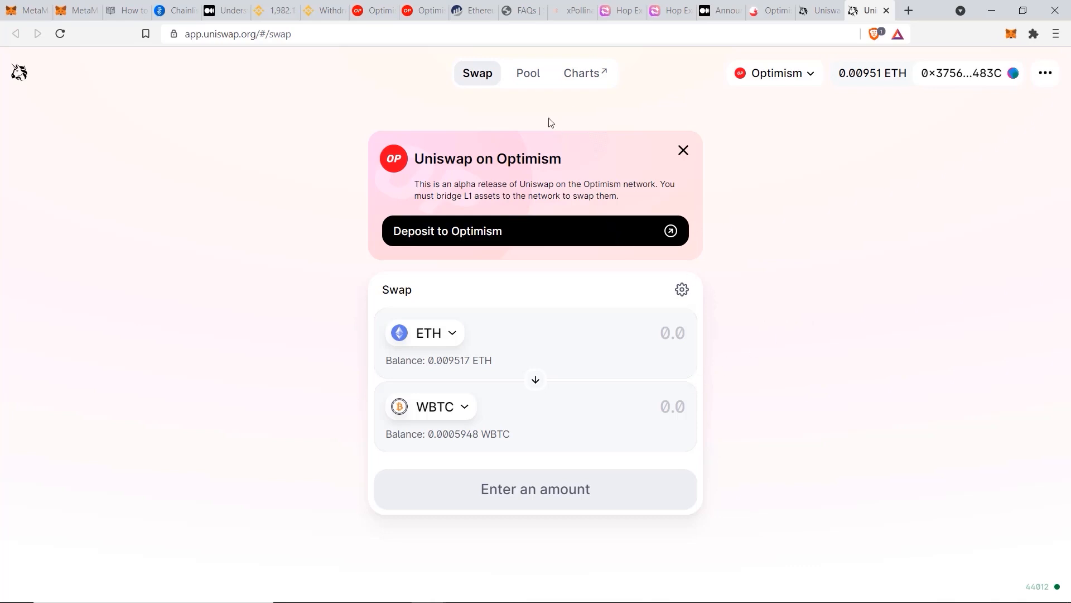
Start a new ETH/WBTC liquidity position with the 0.3% fee tier and set the deposit to 0.005 ETH.
{"action": "left_click", "coordinate": [528, 74]}
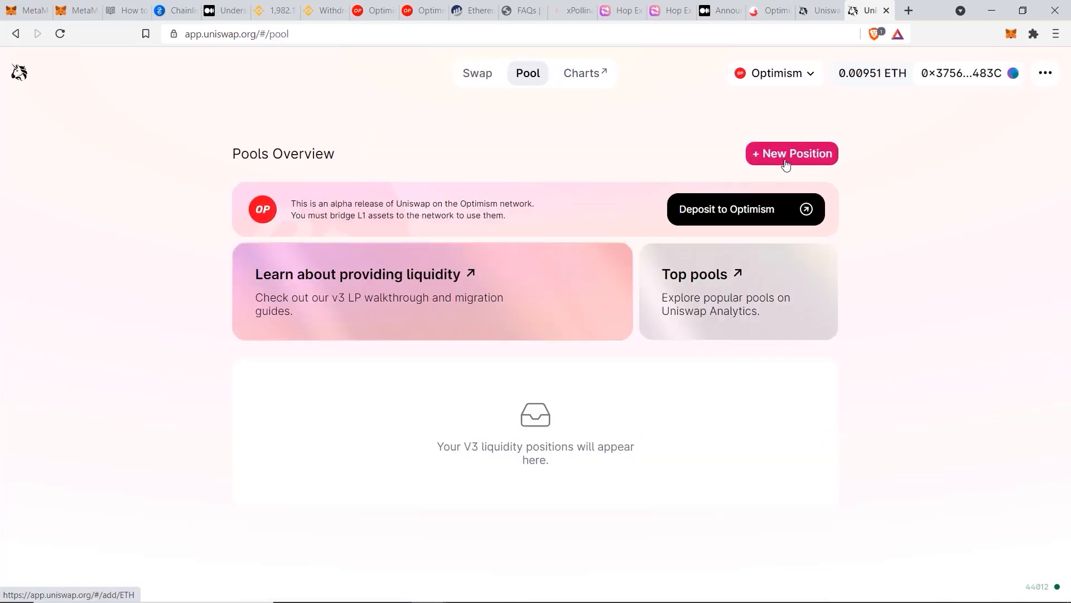
{"action": "left_click", "coordinate": [791, 160]}
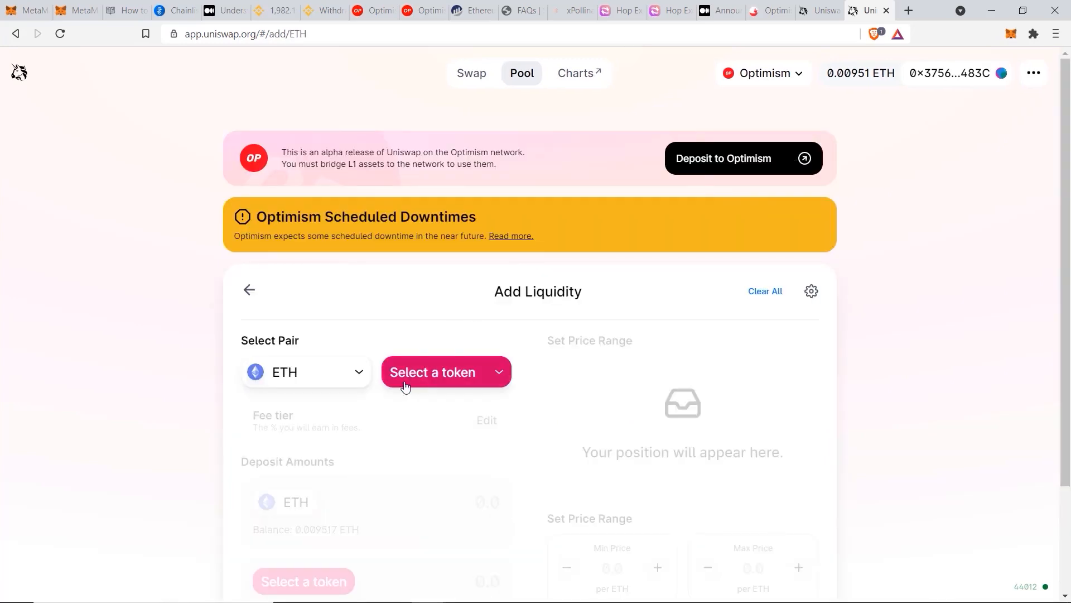
{"action": "left_click", "coordinate": [420, 372]}
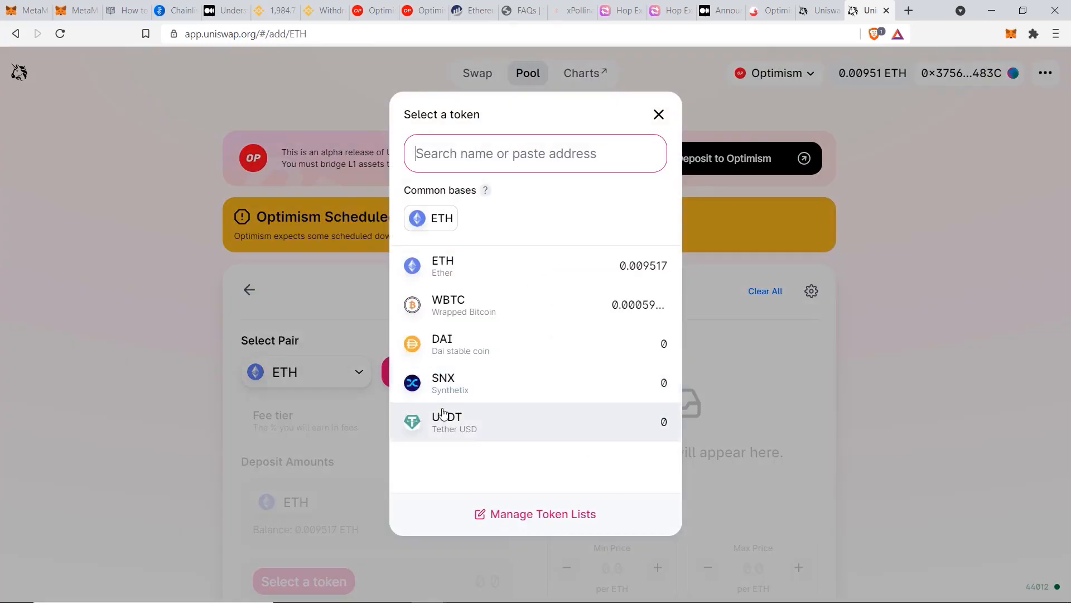
{"action": "left_click", "coordinate": [480, 307]}
{"action": "type", "text": "0.005"}
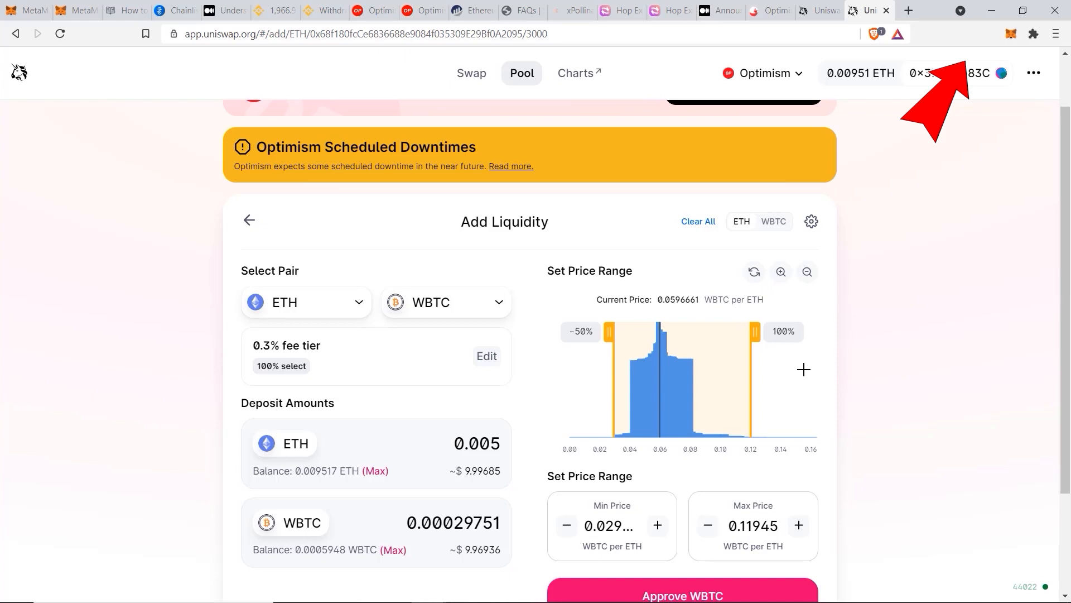
Approve WBTC spending by Uniswap and confirm the permission request in MetaMask.
{"action": "scroll", "coordinate": [897, 413], "scroll_direction": "down", "scroll_amount": 2}
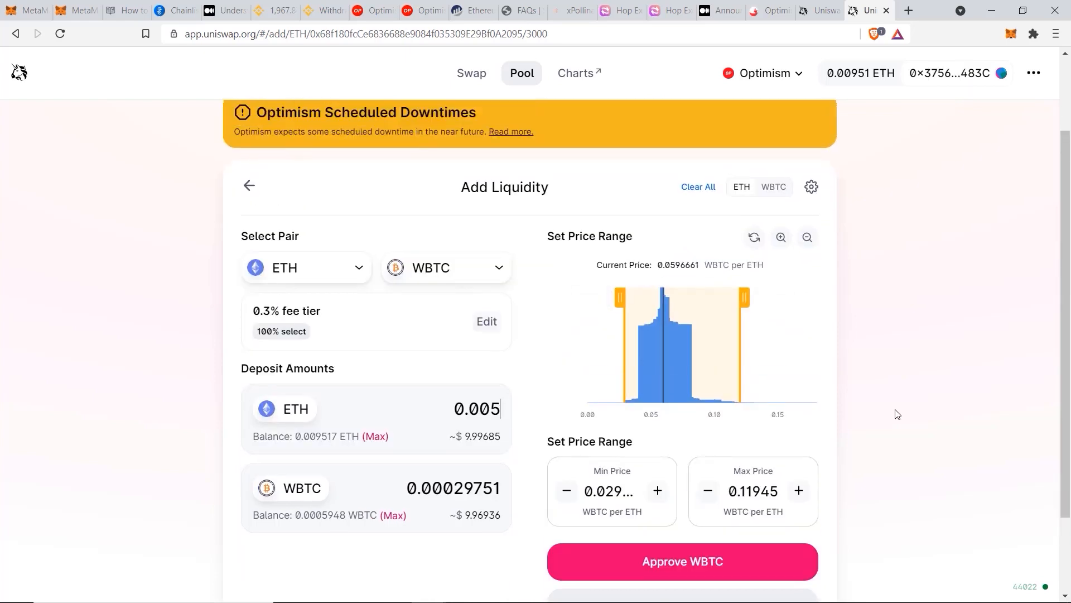
{"action": "left_click", "coordinate": [710, 525]}
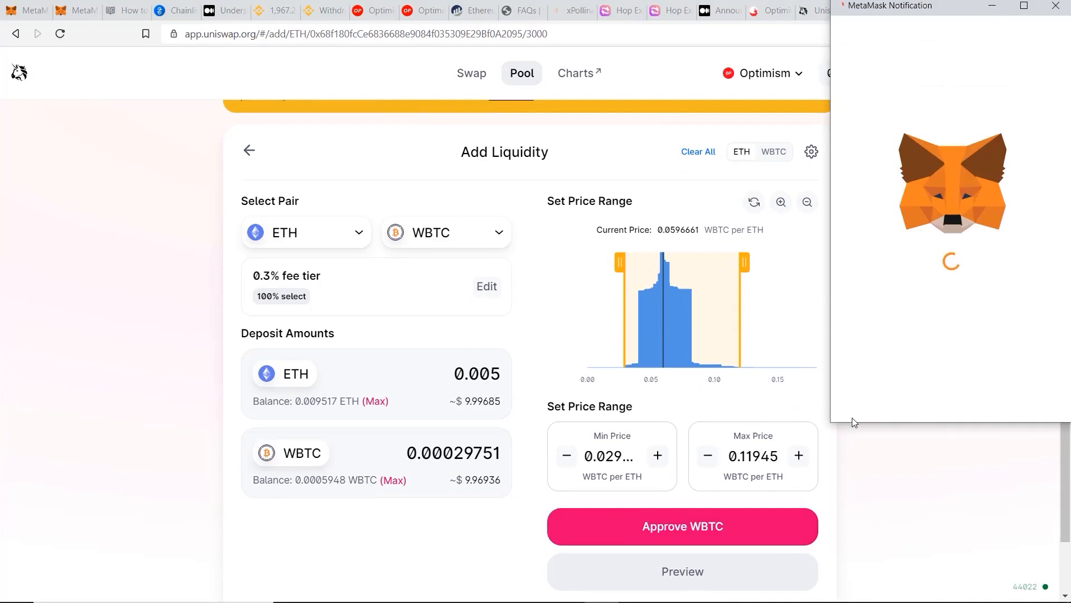
{"action": "scroll", "coordinate": [1020, 350], "scroll_direction": "down", "scroll_amount": 1}
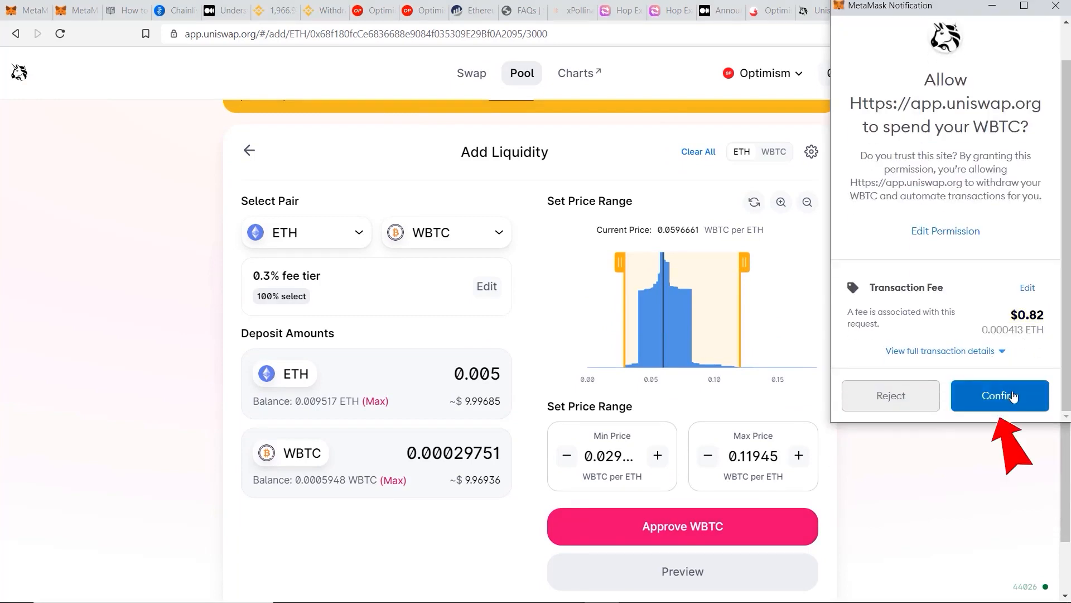
{"action": "left_click", "coordinate": [1012, 458]}
Preview and add the ETH/WBTC liquidity, confirm the transaction in MetaMask, and open the new position's details.
{"action": "left_click", "coordinate": [667, 519]}
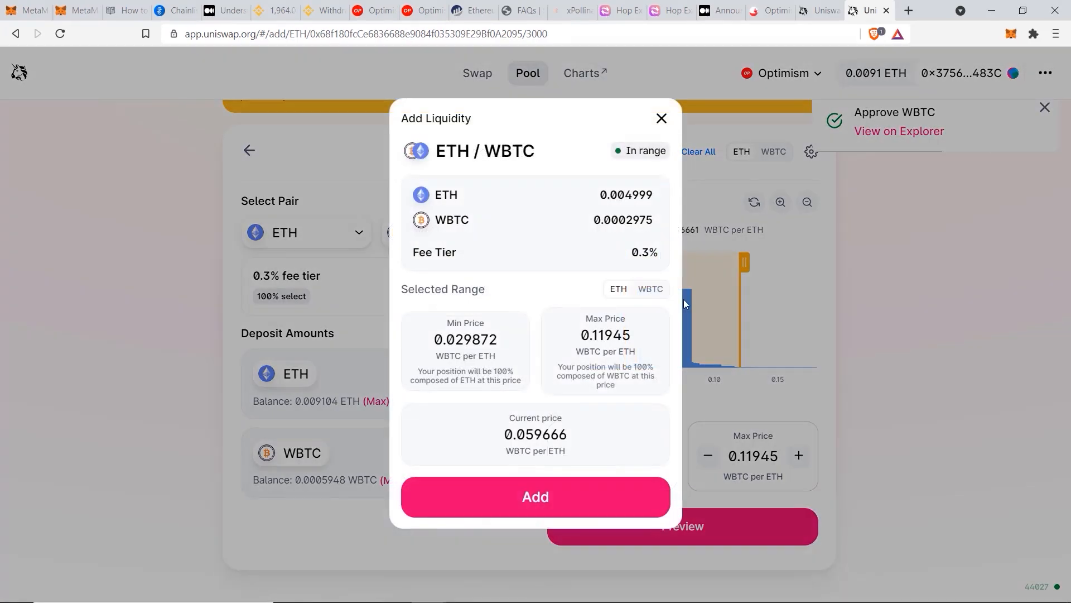
{"action": "left_click", "coordinate": [535, 502]}
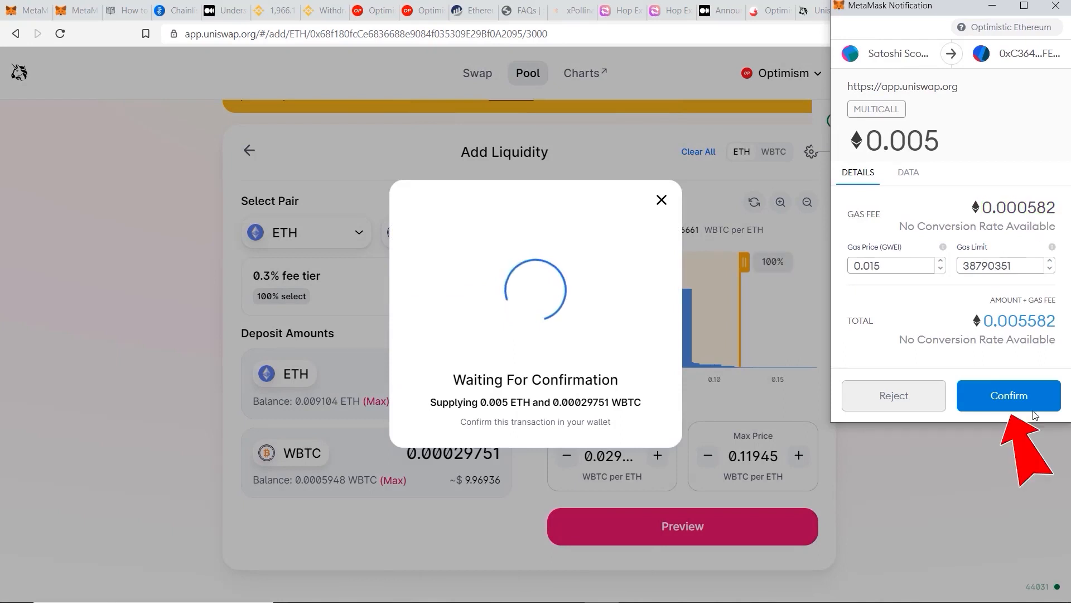
{"action": "left_click", "coordinate": [1025, 396]}
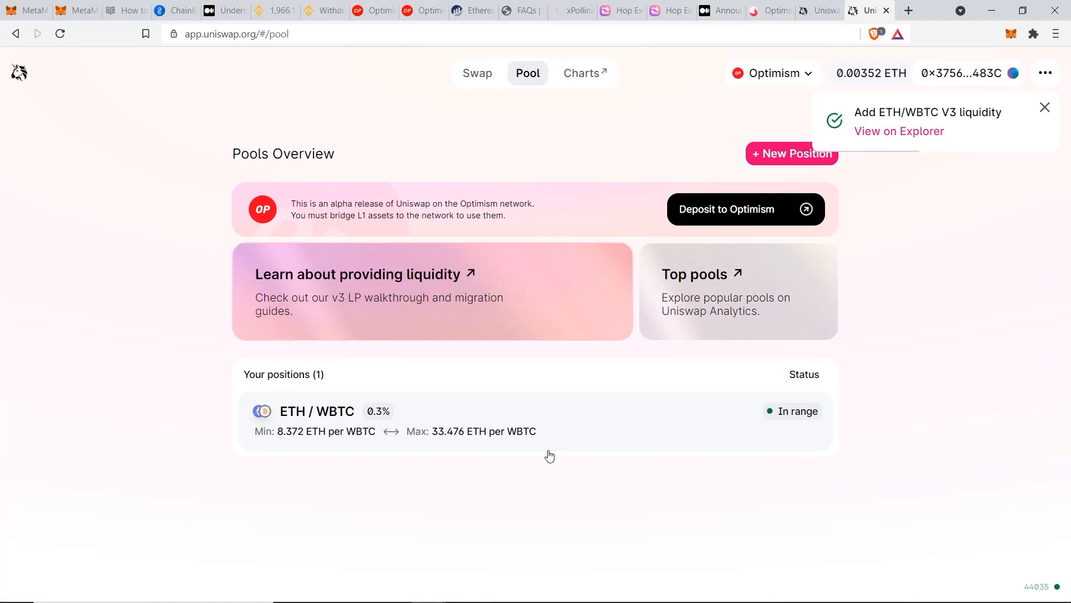
{"action": "left_click", "coordinate": [523, 429]}
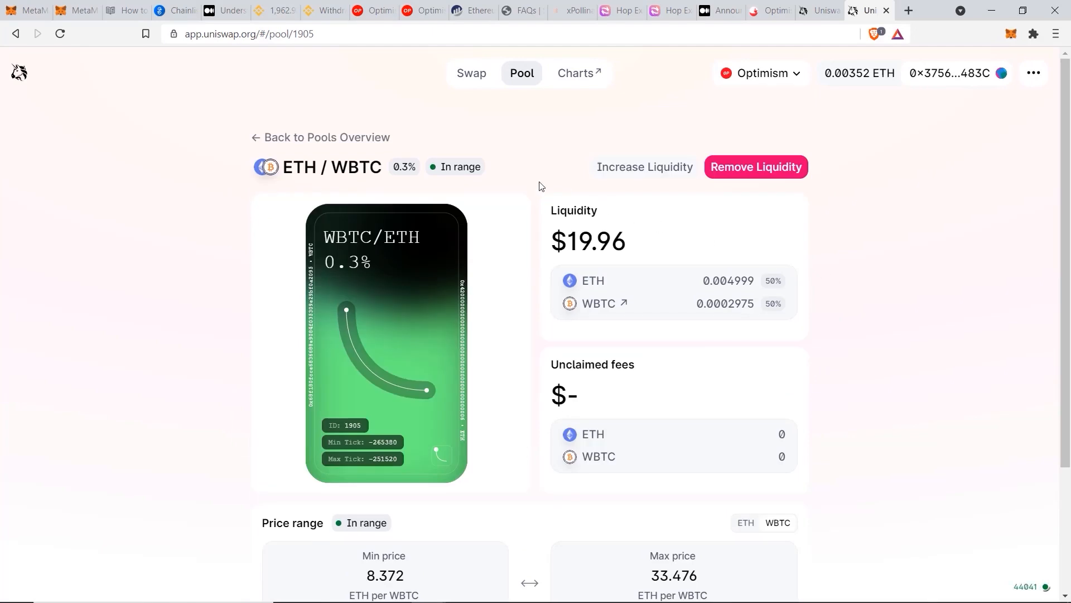
{"action": "mouse_move", "coordinate": [480, 163]}
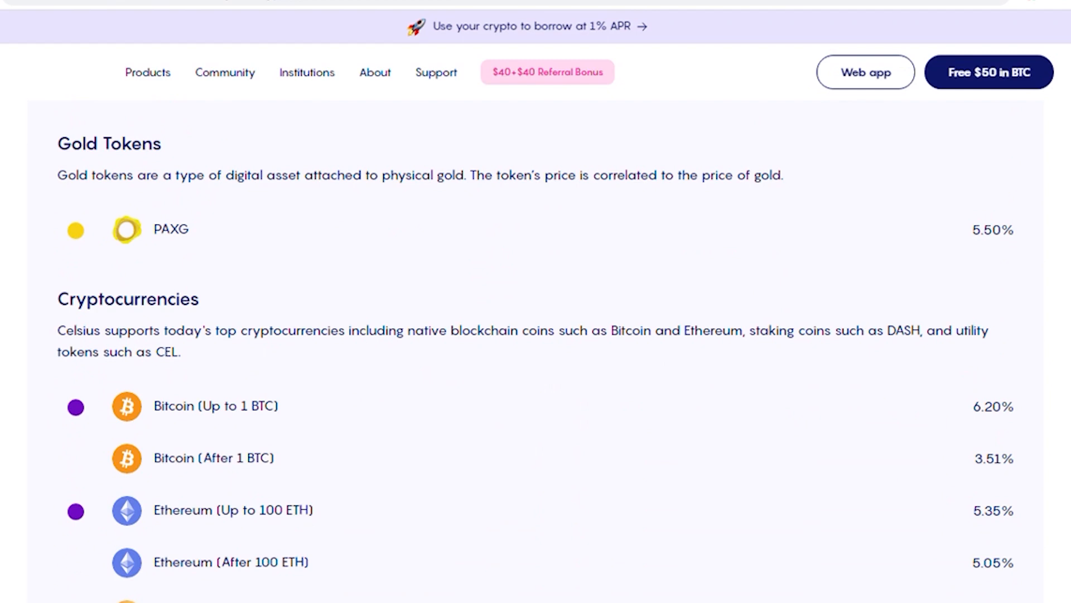
Review the reward rates for gold tokens and cryptocurrencies on the Celsius rates page.
{"action": "scroll", "coordinate": [536, 351], "scroll_direction": "down", "scroll_amount": 2}
{"action": "scroll", "coordinate": [536, 351], "scroll_direction": "down", "scroll_amount": 4}
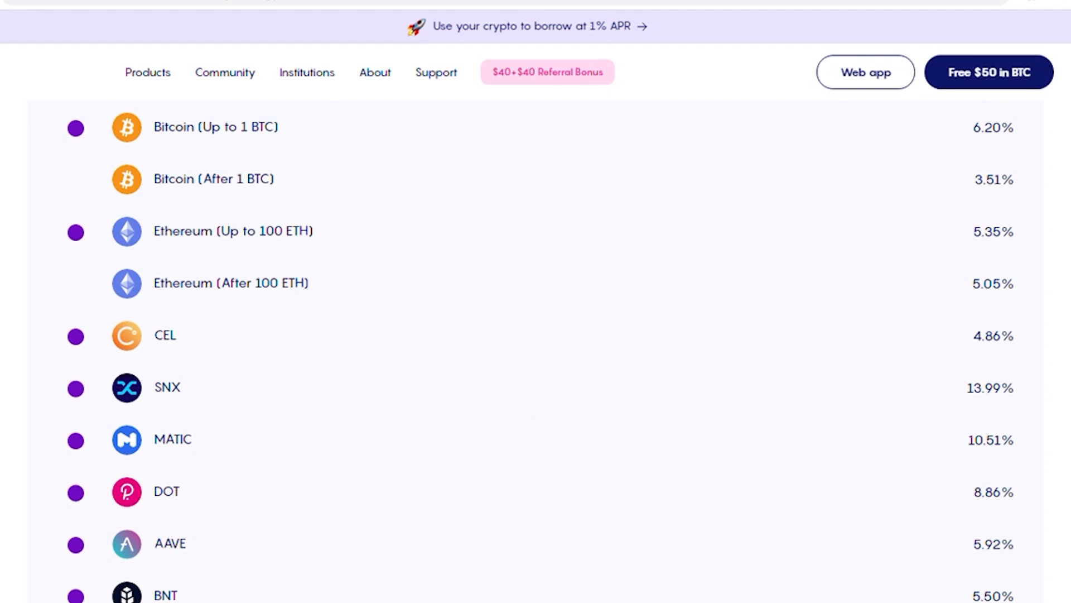
{"action": "scroll", "coordinate": [535, 352], "scroll_direction": "down", "scroll_amount": 10}
{"action": "scroll", "coordinate": [535, 352], "scroll_direction": "down", "scroll_amount": 10}
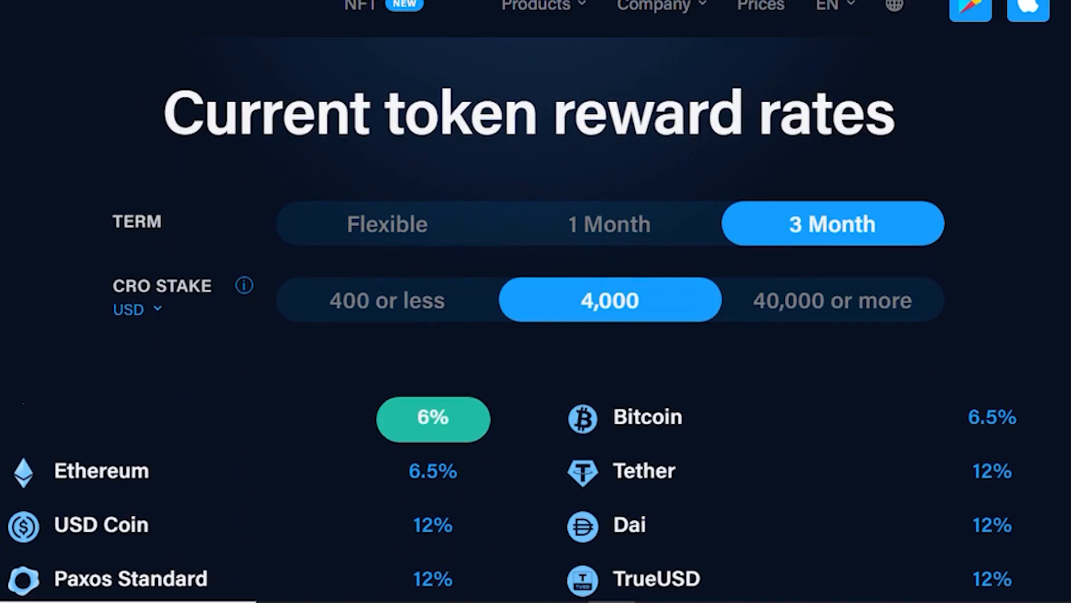
Examine the Crypto.com token reward rates listed for a 3-month term and a 4,000 CRO stake.
{"action": "scroll", "coordinate": [536, 334], "scroll_direction": "down", "scroll_amount": 2}
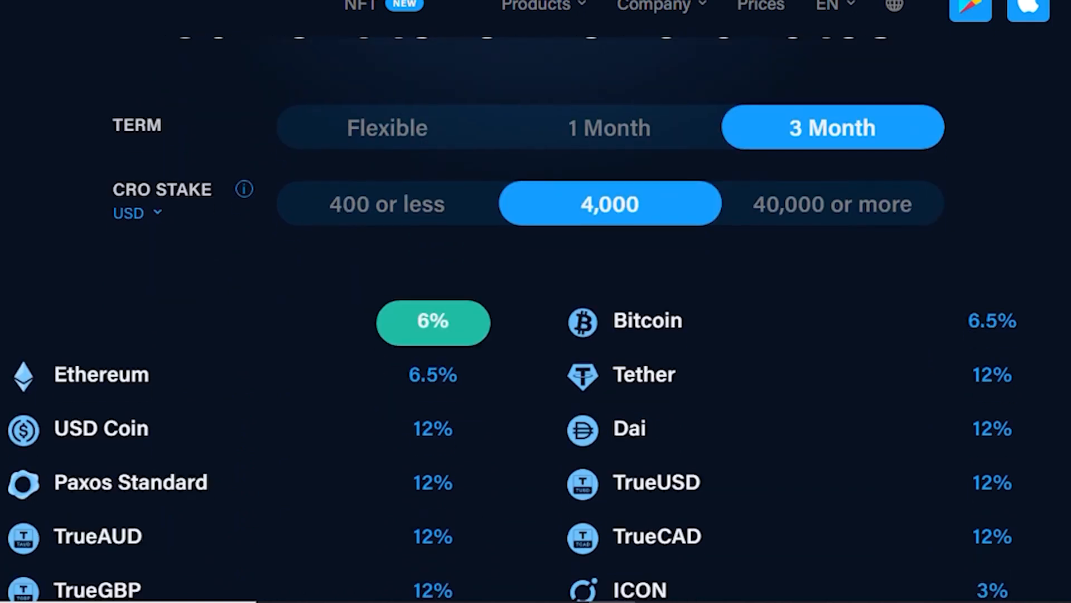
{"action": "scroll", "coordinate": [536, 335], "scroll_direction": "down", "scroll_amount": 2}
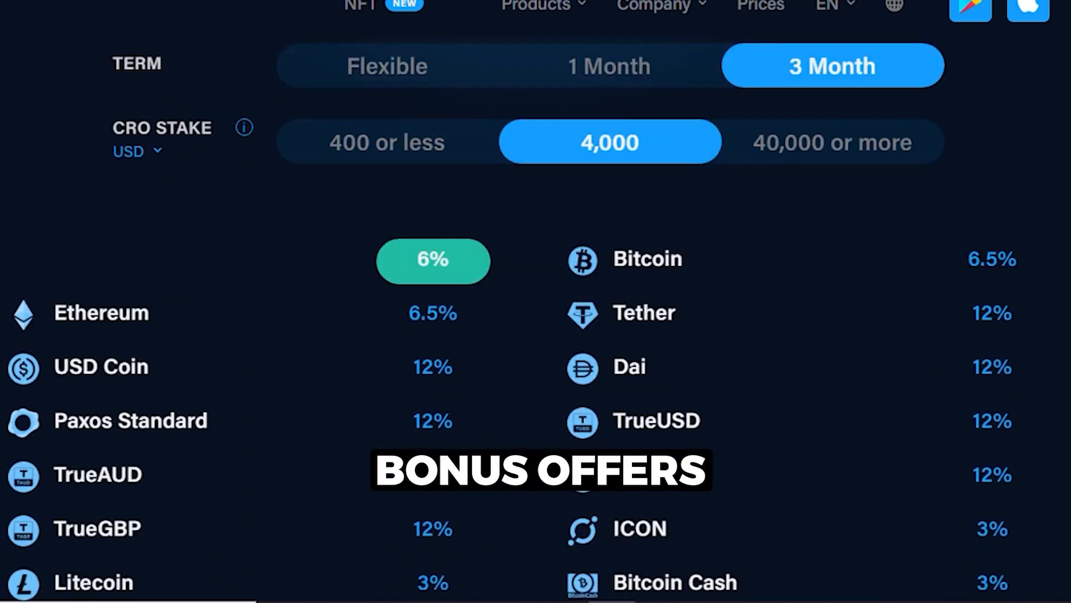
{"action": "scroll", "coordinate": [536, 334], "scroll_direction": "down", "scroll_amount": 4}
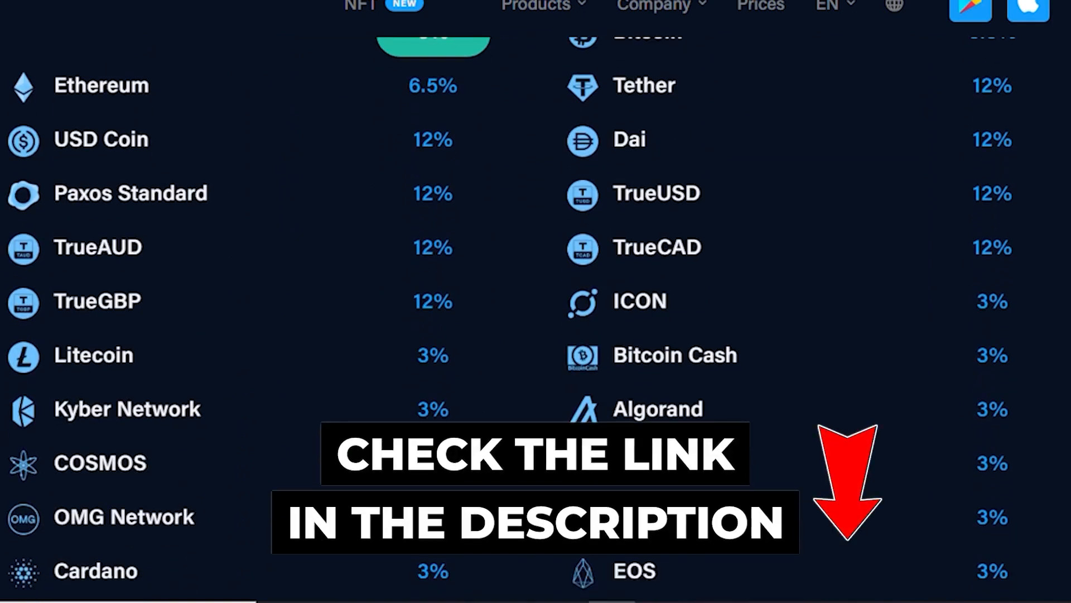
{"action": "scroll", "coordinate": [536, 335], "scroll_direction": "down", "scroll_amount": 2}
{"action": "scroll", "coordinate": [535, 335], "scroll_direction": "down", "scroll_amount": 4}
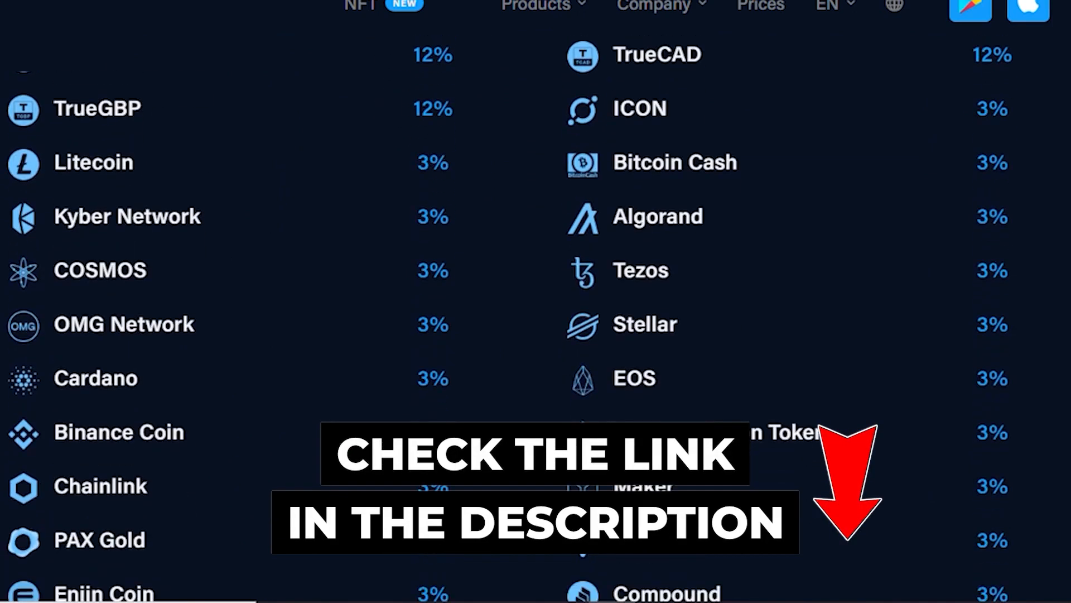
{"action": "scroll", "coordinate": [535, 334], "scroll_direction": "down", "scroll_amount": 2}
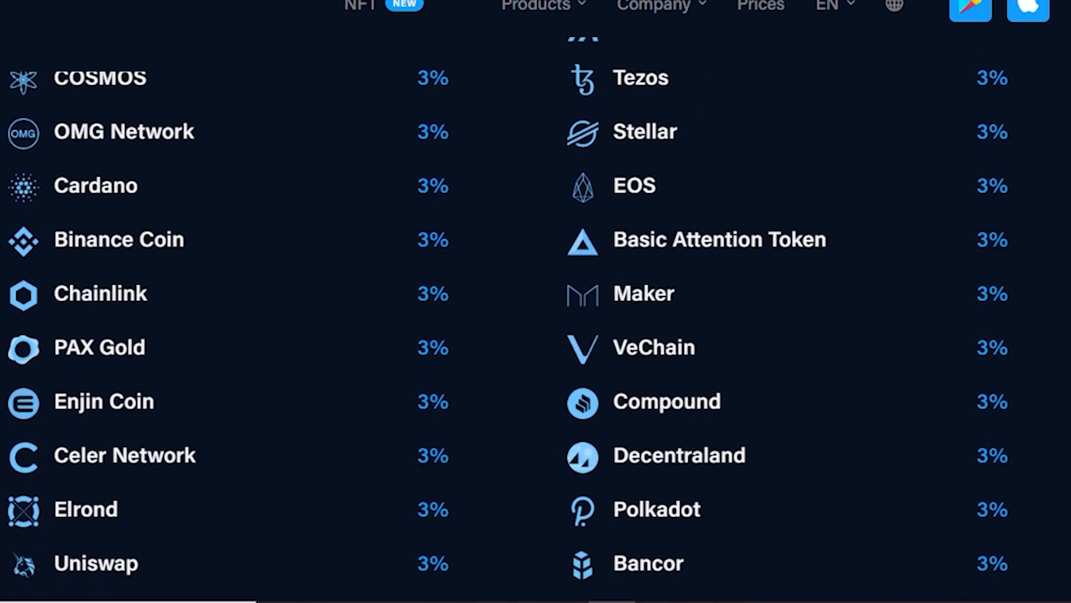
{"action": "scroll", "coordinate": [535, 335], "scroll_direction": "down", "scroll_amount": 2}
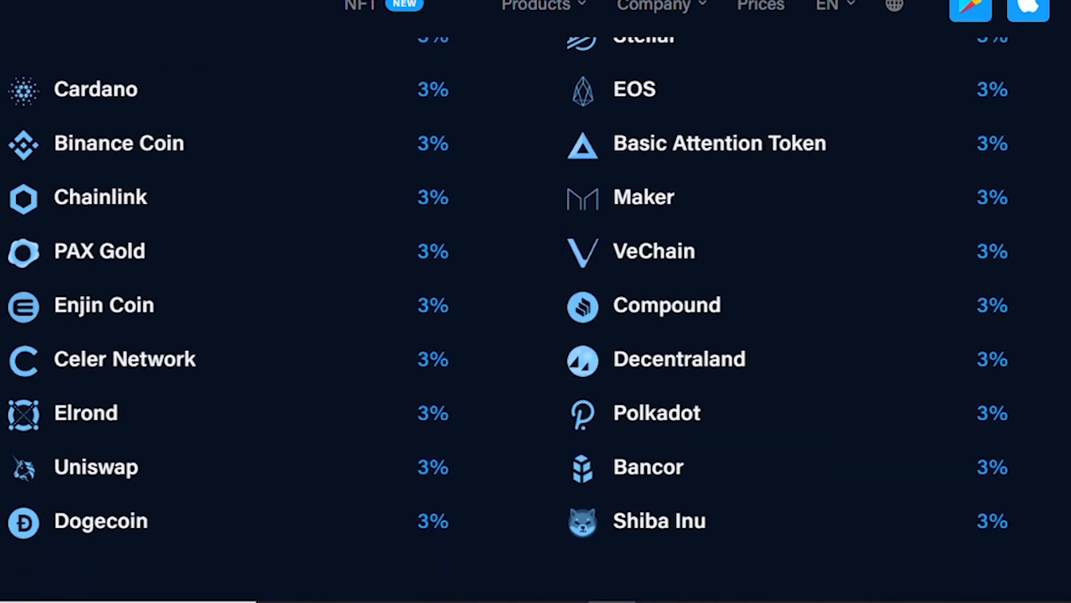
{"action": "scroll", "coordinate": [535, 335], "scroll_direction": "down", "scroll_amount": 2}
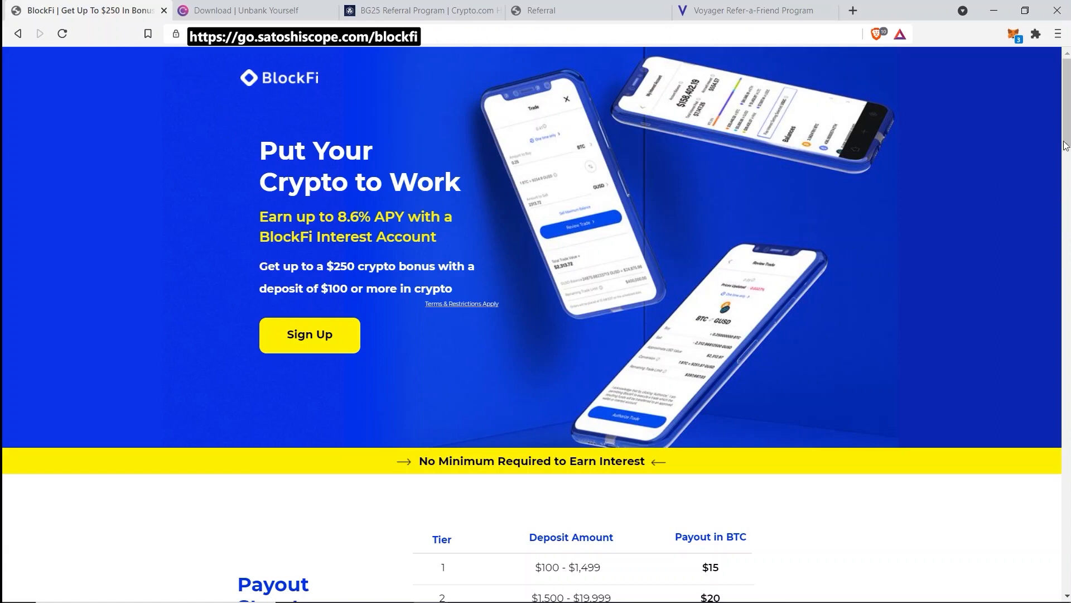
Compare the sign-up and referral bonus offers on the BlockFi, Celsius, Crypto.com, Ledn and Voyager pages.
{"action": "scroll", "coordinate": [1058, 167], "scroll_direction": "down", "scroll_amount": 3}
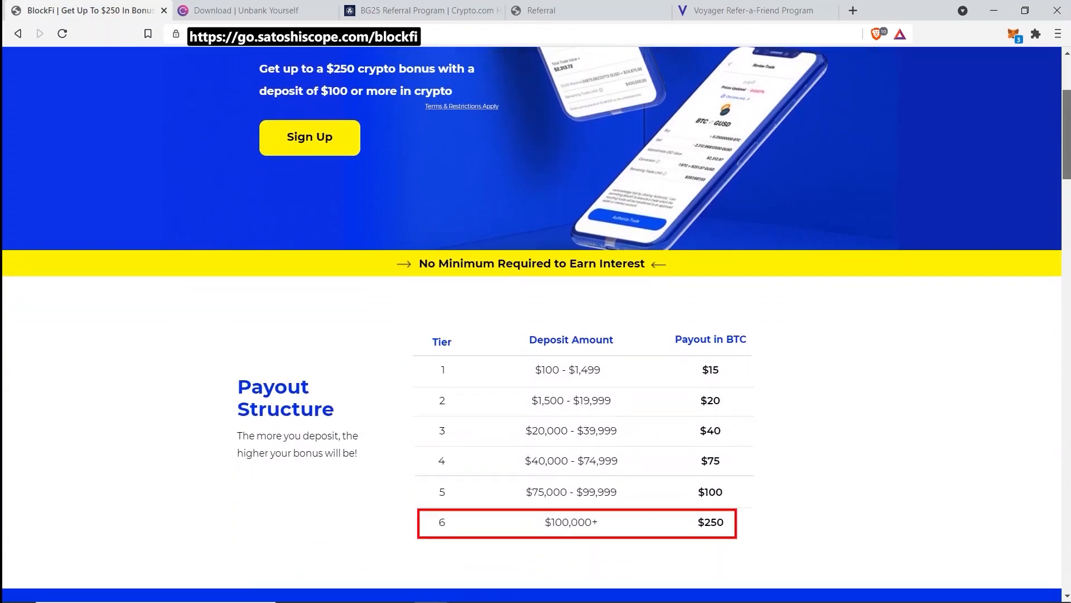
{"action": "left_click", "coordinate": [273, 12]}
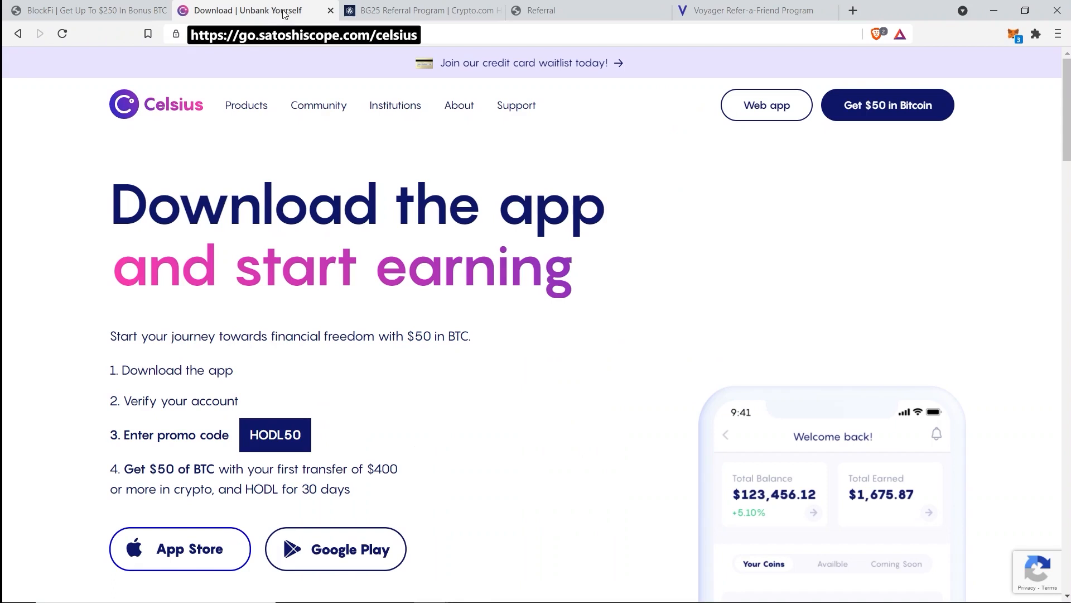
{"action": "left_click", "coordinate": [418, 12]}
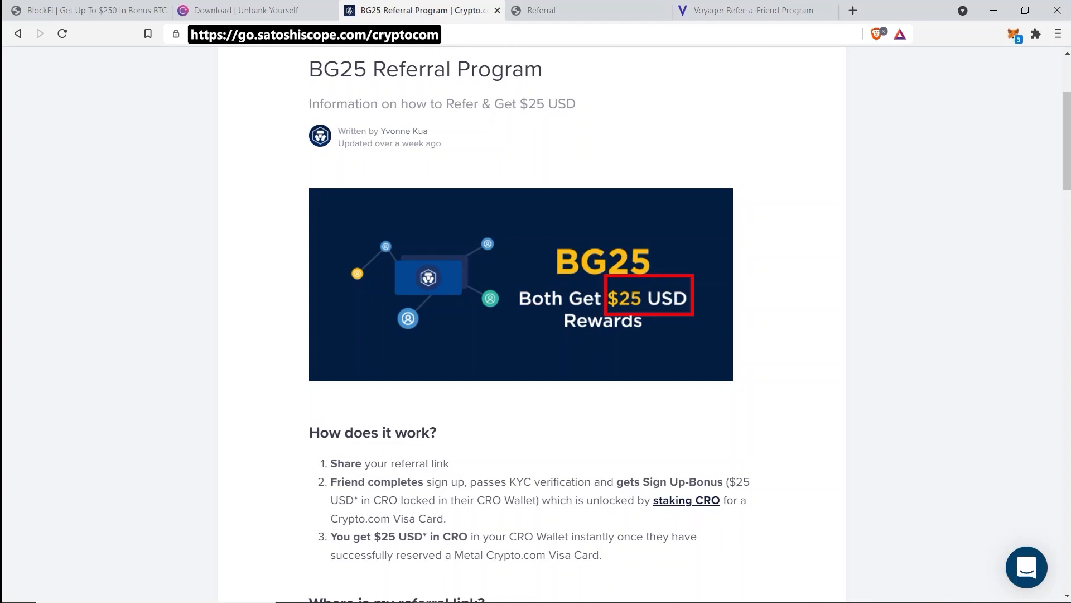
{"action": "left_click", "coordinate": [586, 11]}
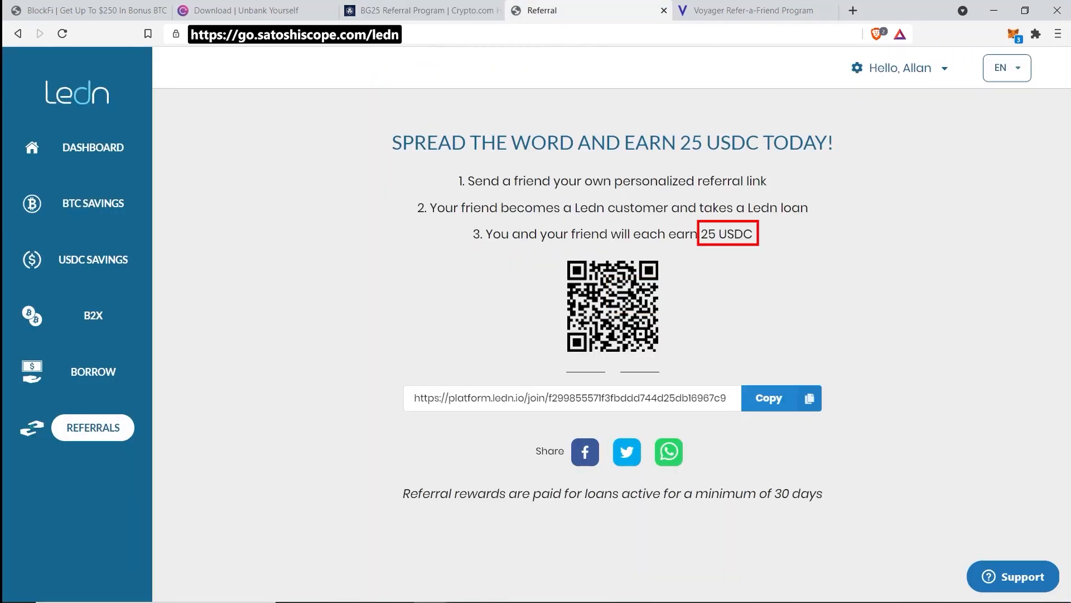
{"action": "left_click", "coordinate": [751, 13]}
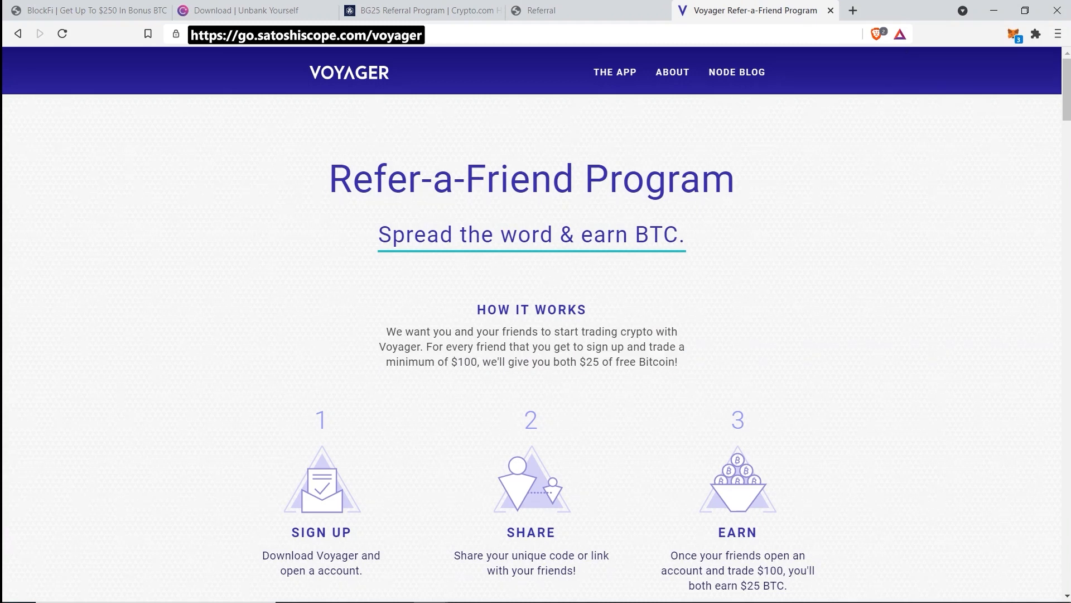
{"action": "key", "text": "ctrl+Tab"}
{"action": "key", "text": "ctrl+Tab"}
{"action": "key", "text": "ctrl+Tab"}
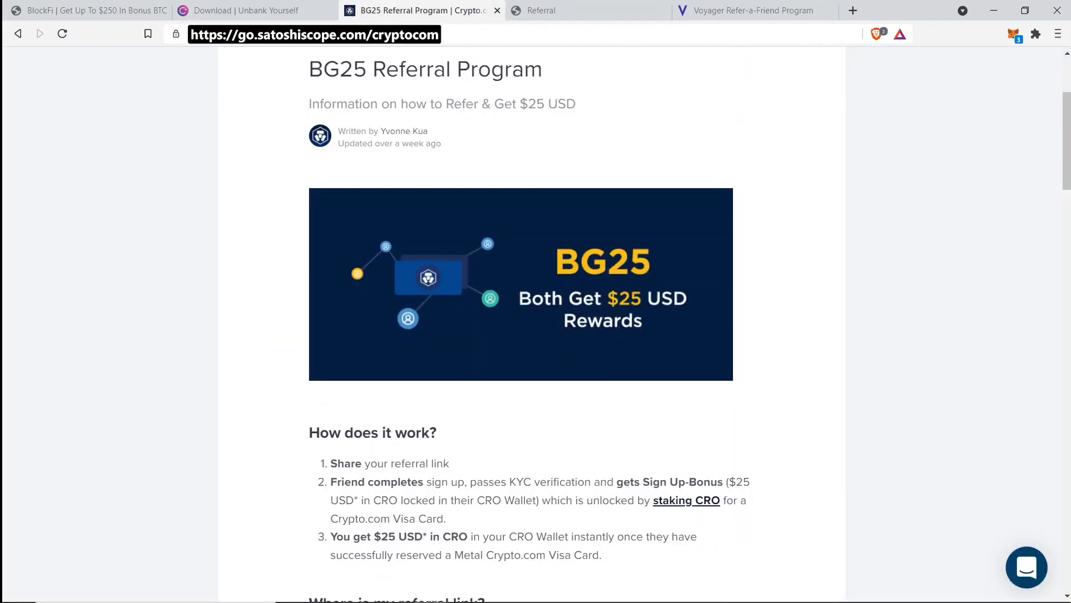
{"action": "key", "text": "ctrl+Tab"}
{"action": "key", "text": "ctrl+Tab"}
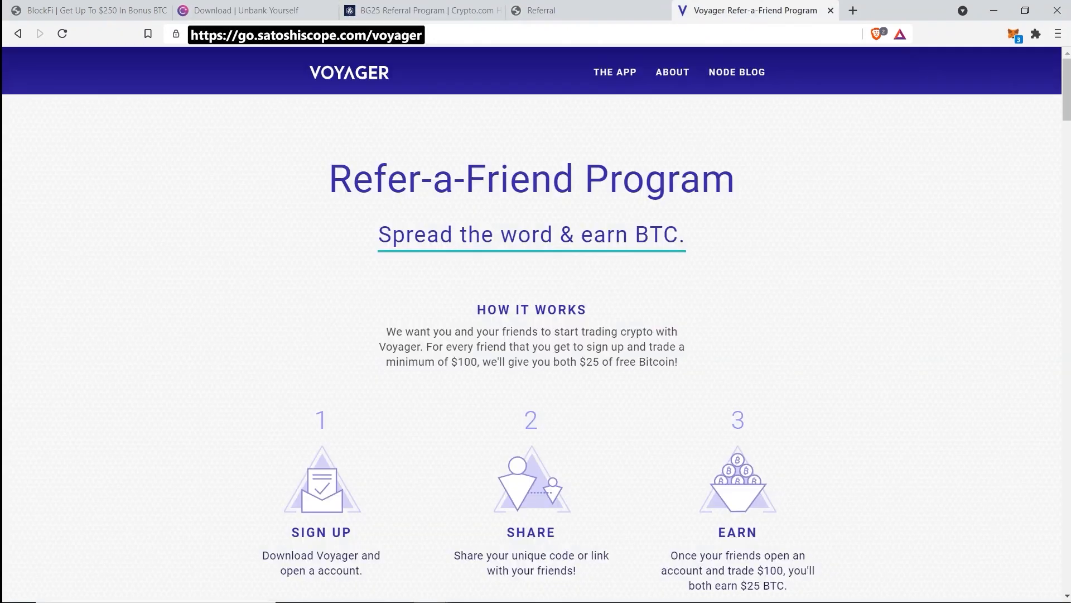